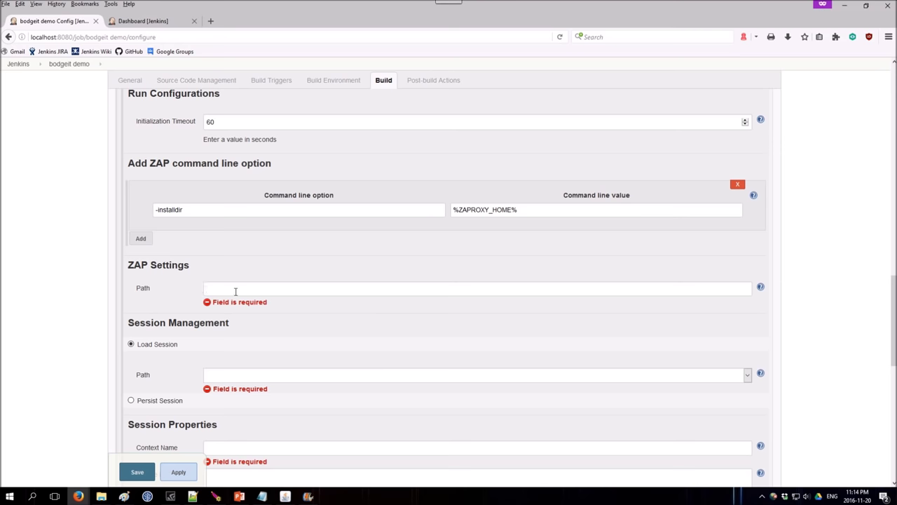
Paste the ZAP installation path and load the bodgeit session file from the job's workspace.
type("C:\\Users\\Goran\\OWASP ZAP_D")
left_click(237, 375)
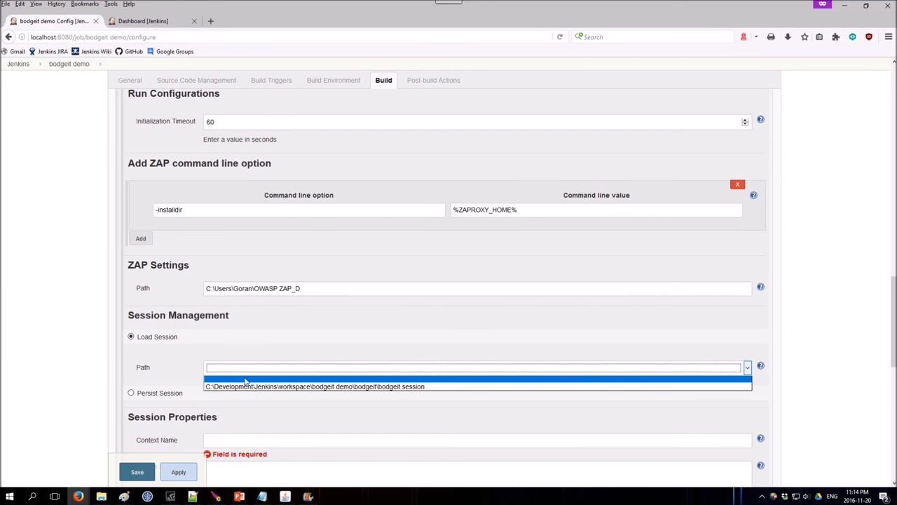
left_click(252, 386)
scroll(221, 271, "down", 3)
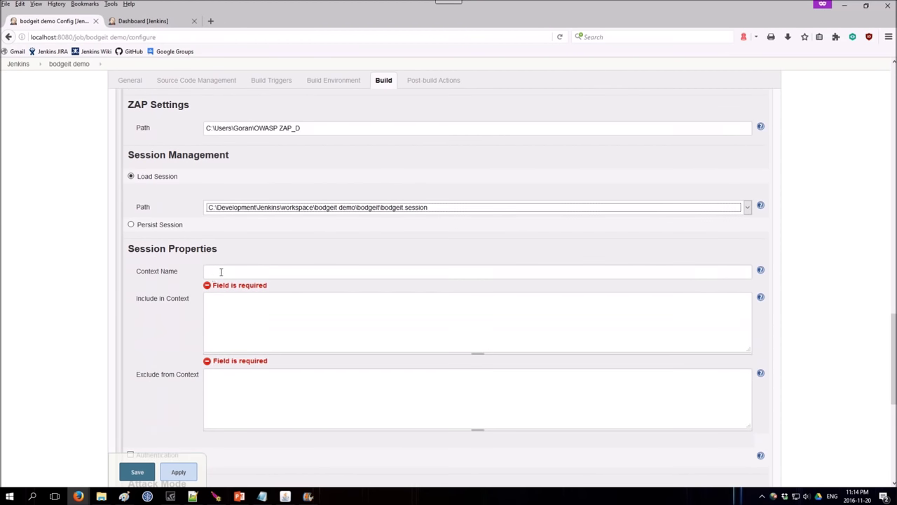
left_click(221, 271)
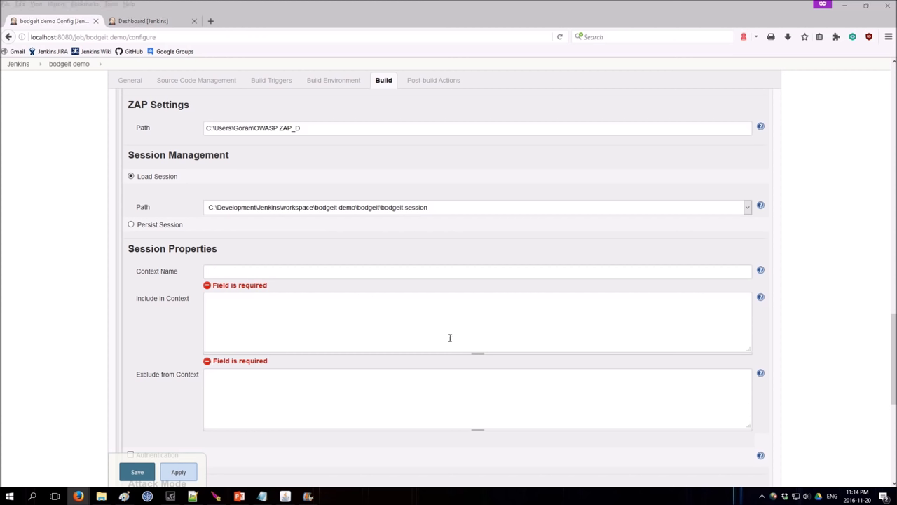
Name the session context 'bodgeit ${BUILD_ID}'.
left_click(237, 278)
type("bodgeit ${BUILD_ID}")
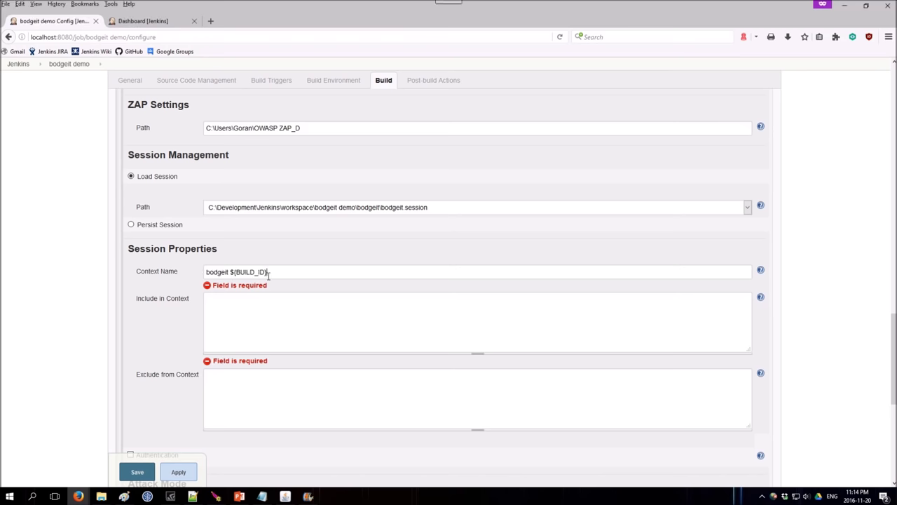
scroll(385, 257, "down", 3)
left_click(291, 234)
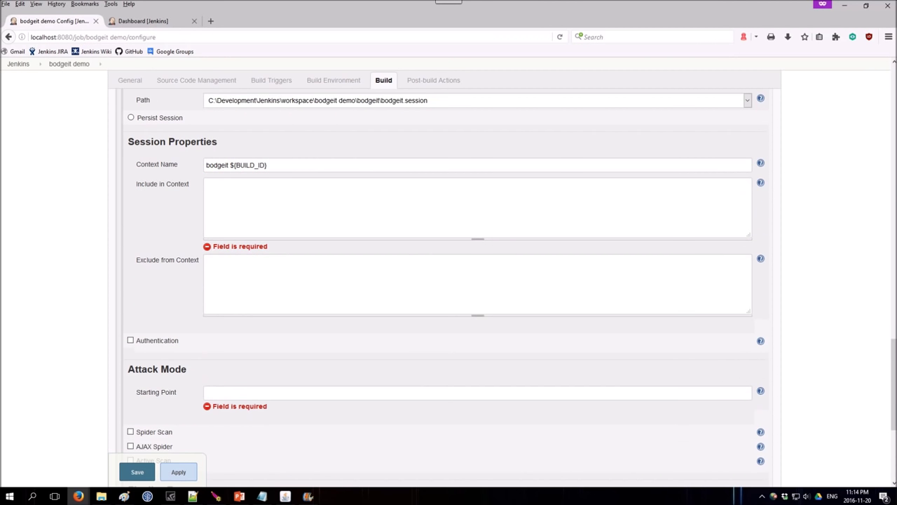
left_click(230, 198)
type("http://127.0.0.1:9080/bodgeit.*")
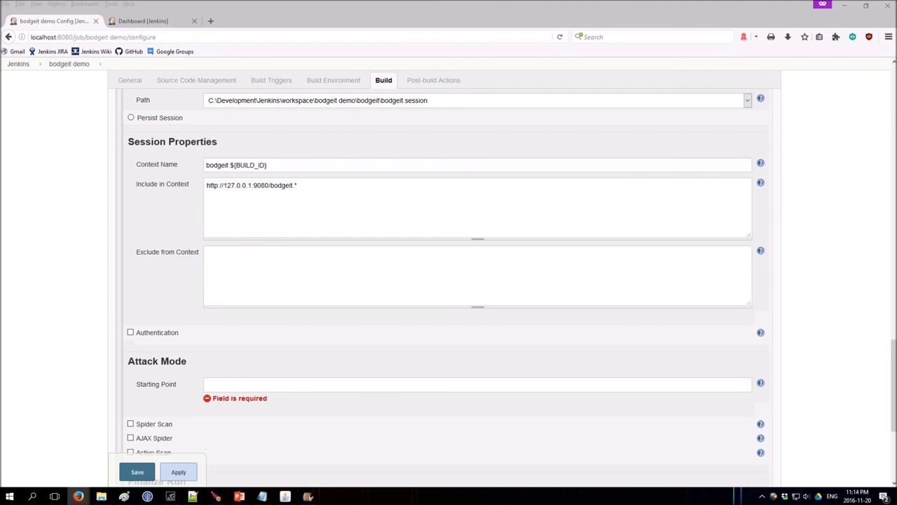
left_click(321, 280)
type("http://127.0.0.1:9080/bodgeit/logout.jsp")
scroll(321, 281, "down", 5)
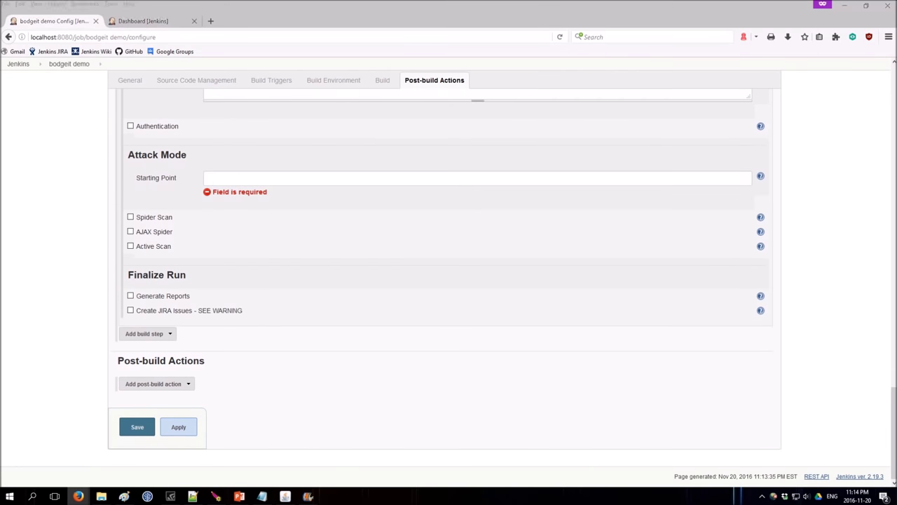
Enable form-based authentication and enter the login e-mail as username and the account password.
left_click(171, 127)
left_click(274, 107)
scroll(327, 164, "up", 3)
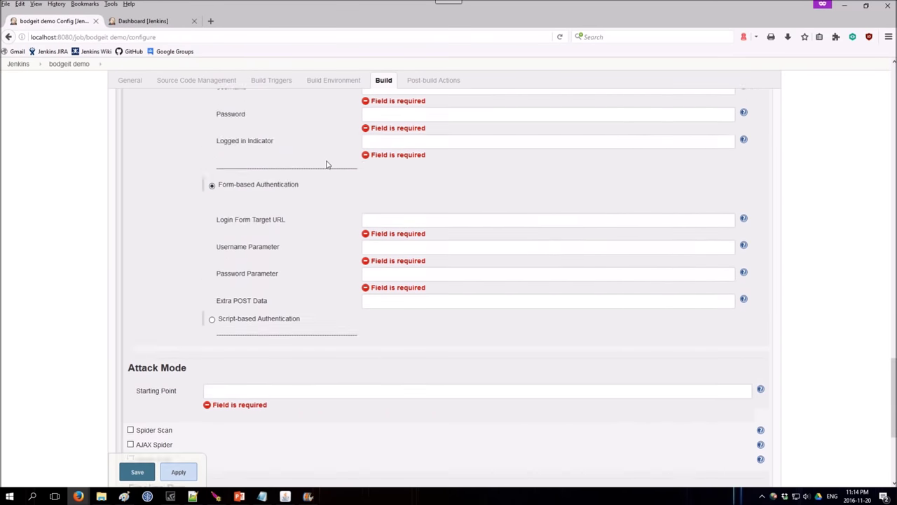
key("ctrl+v")
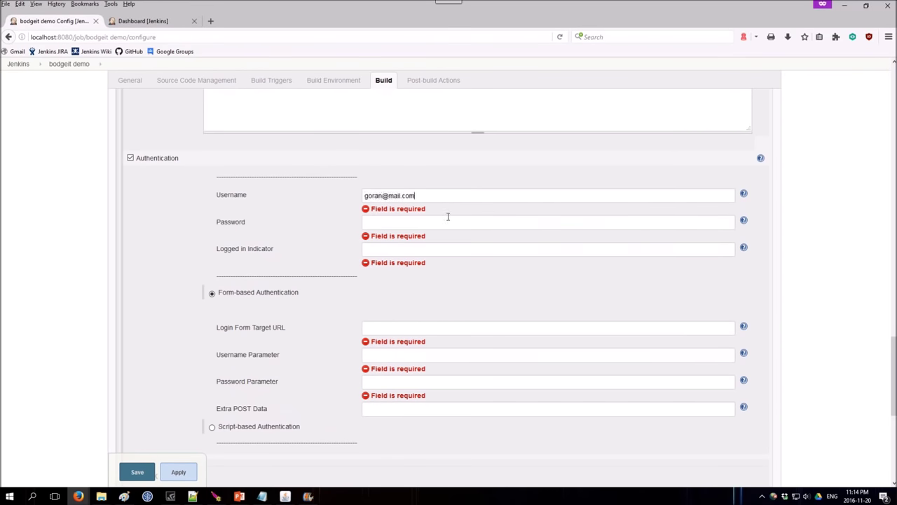
left_click(381, 224)
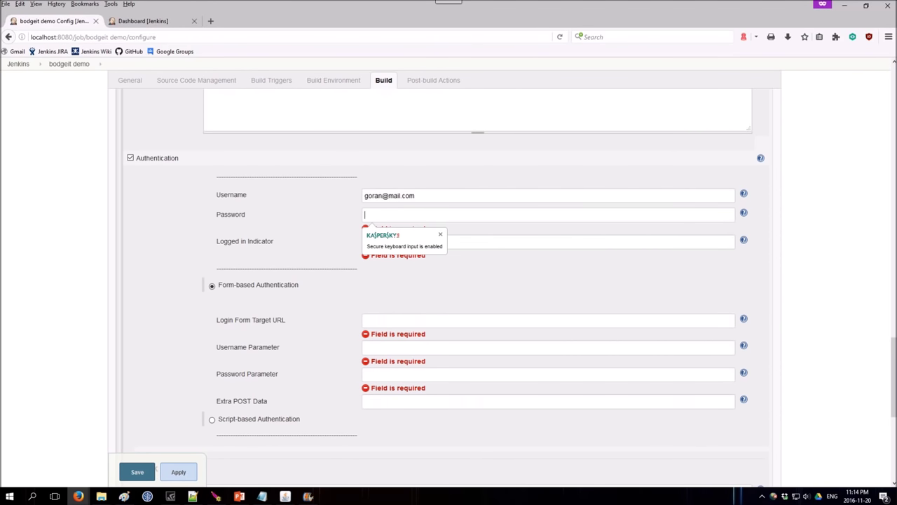
type("admin")
key("Tab")
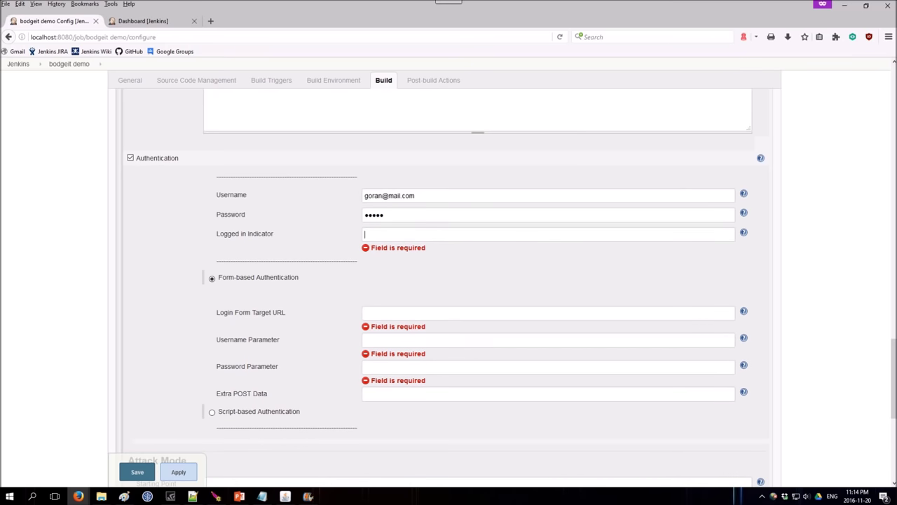
type("\"\\QLogout\\E \"")
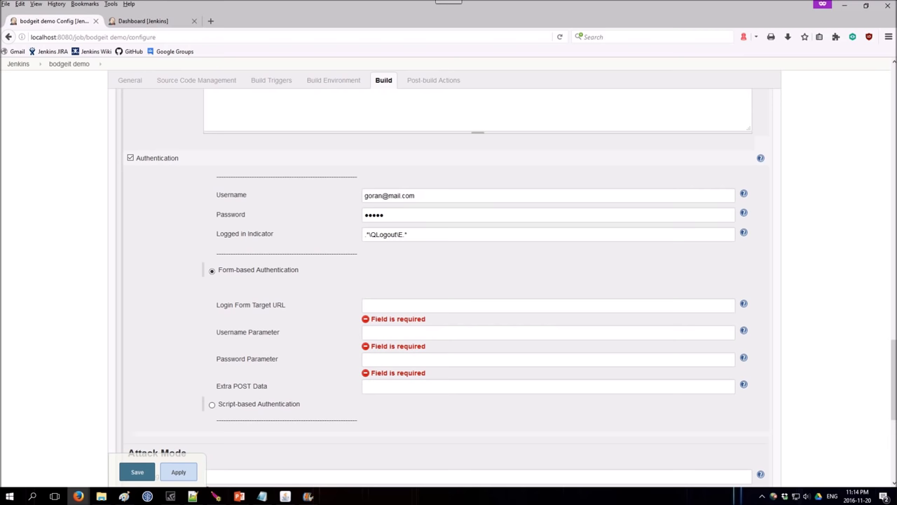
left_click(383, 309)
type("http://127.0.0.1:9080/bodgeit/login.jsp")
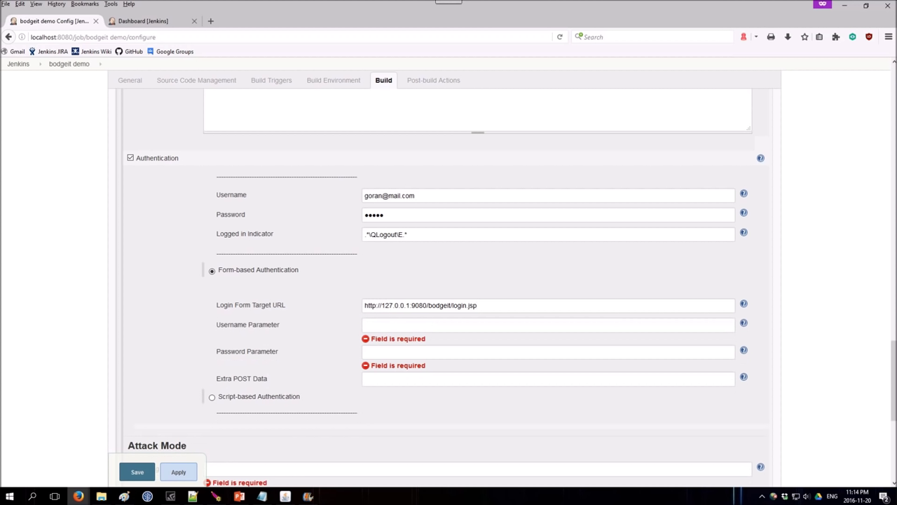
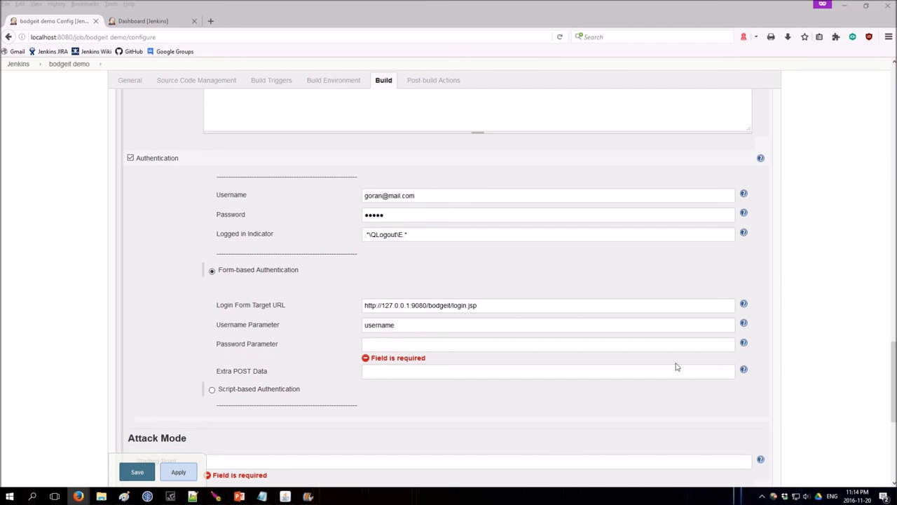
left_click(439, 343)
key("ctrl+v")
scroll(301, 330, "down", 3)
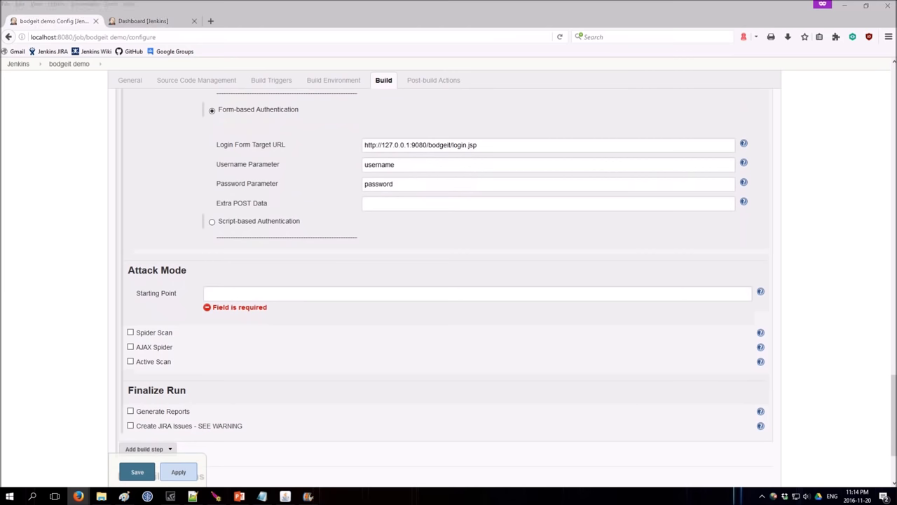
left_click(421, 293)
type("http://127.0.0.1:9080/bodgeit/")
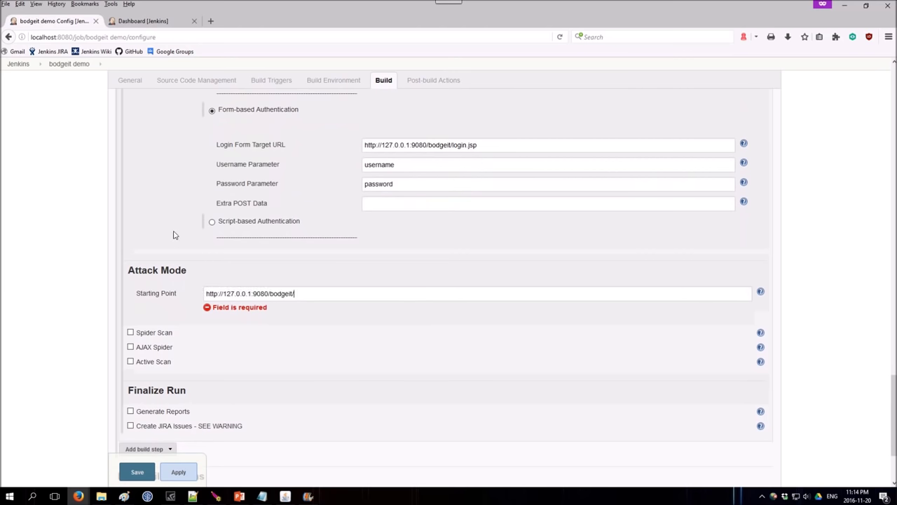
Enable Spider Scan and Active Scan, then review the scan Policy list and its help.
scroll(156, 209, "down", 3)
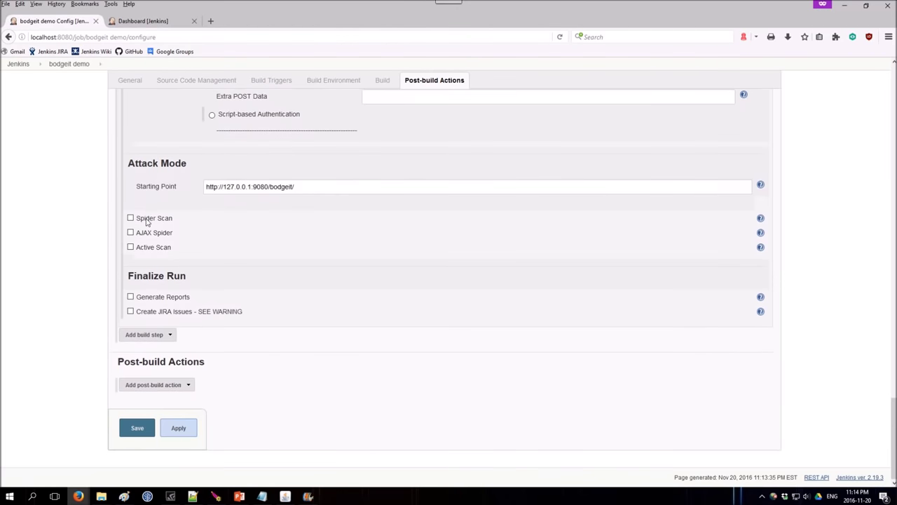
left_click(130, 211)
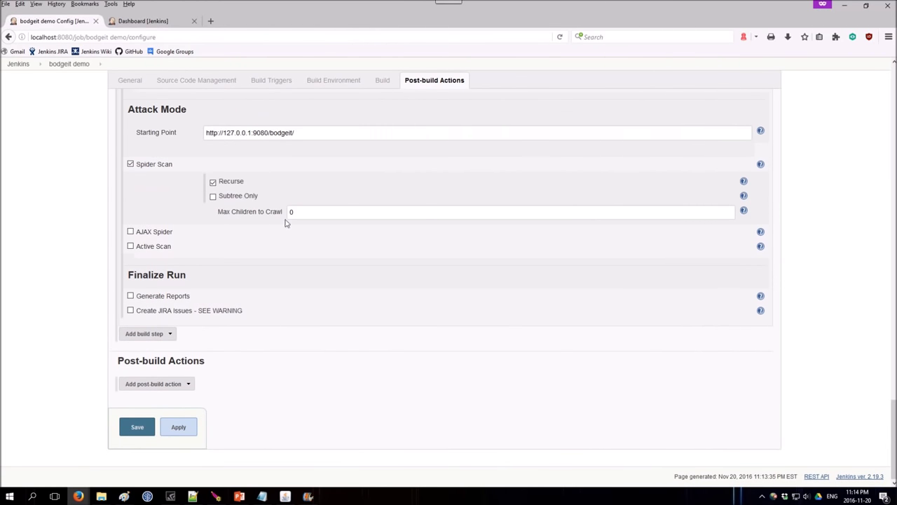
left_click(130, 247)
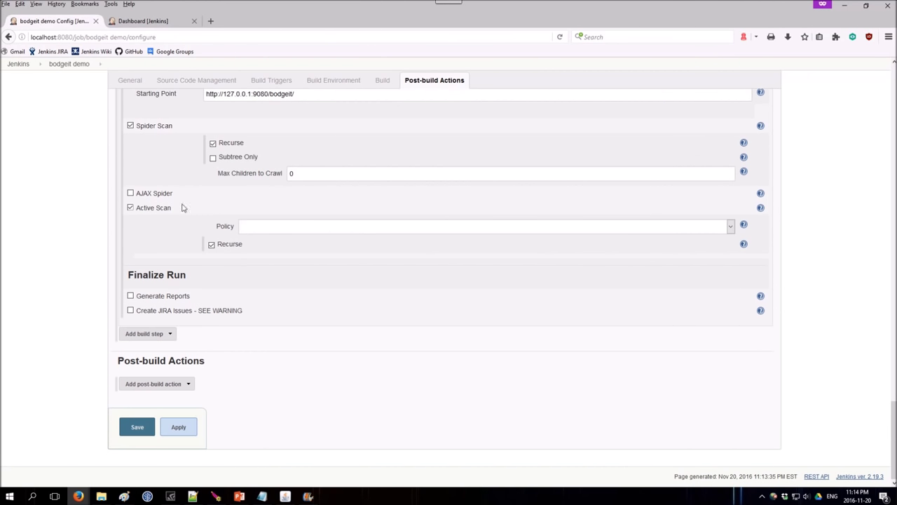
left_click(249, 229)
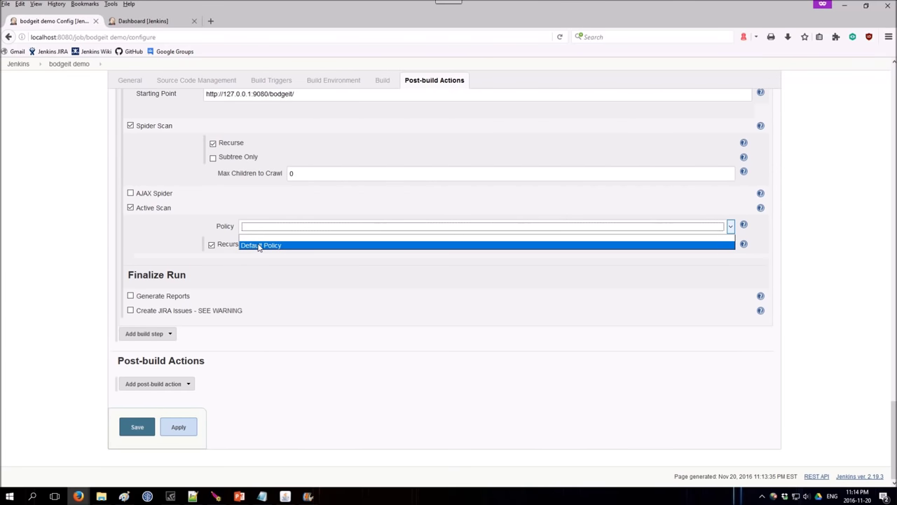
left_click(743, 226)
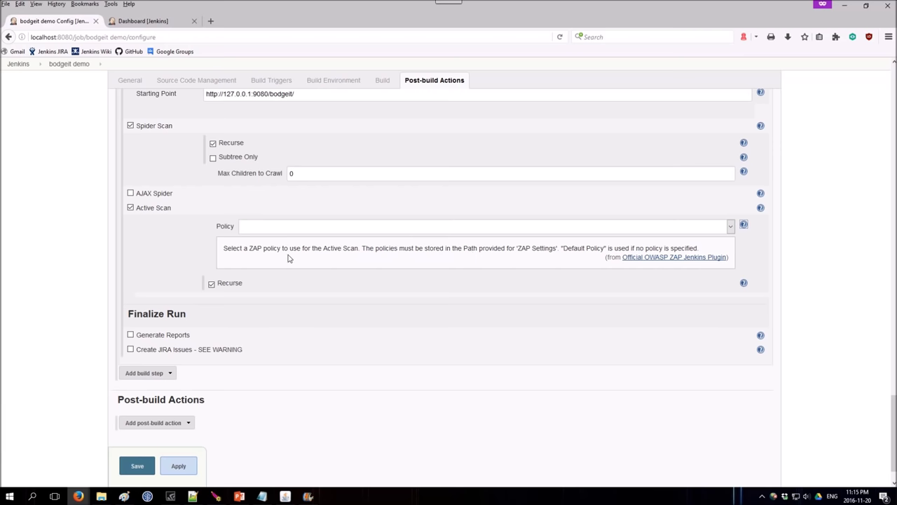
scroll(150, 246, "down", 1)
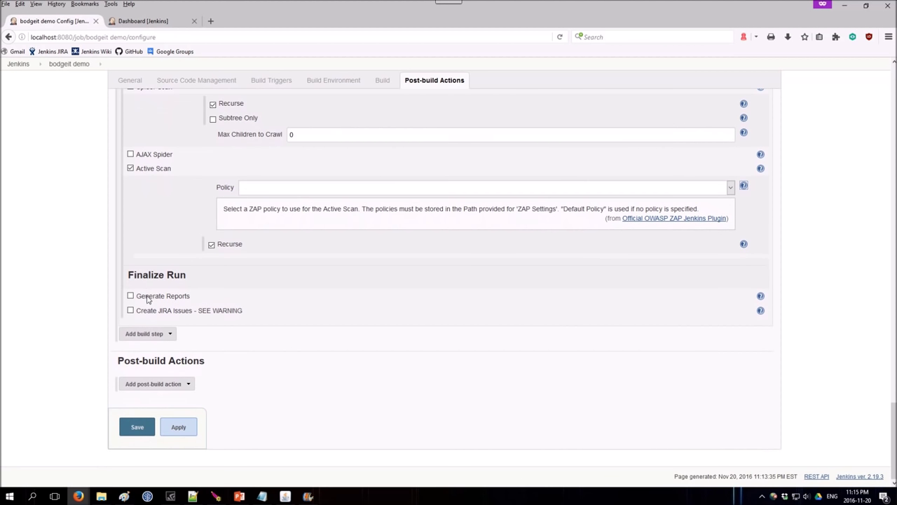
Generate and export report JENKINS_ZAP_VULNERABILITY_REPORT_${BUILD_ID} in xml, xhtml and json.
left_click(148, 300)
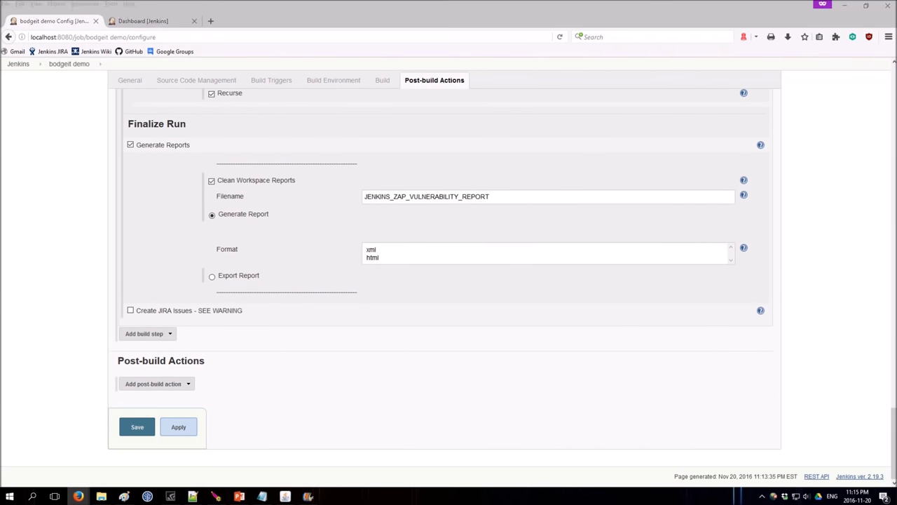
left_click(427, 196)
key("ctrl+a")
type("JENKINS_ZAP_VULNERABILITY_REPORT_${BUILD_ID}")
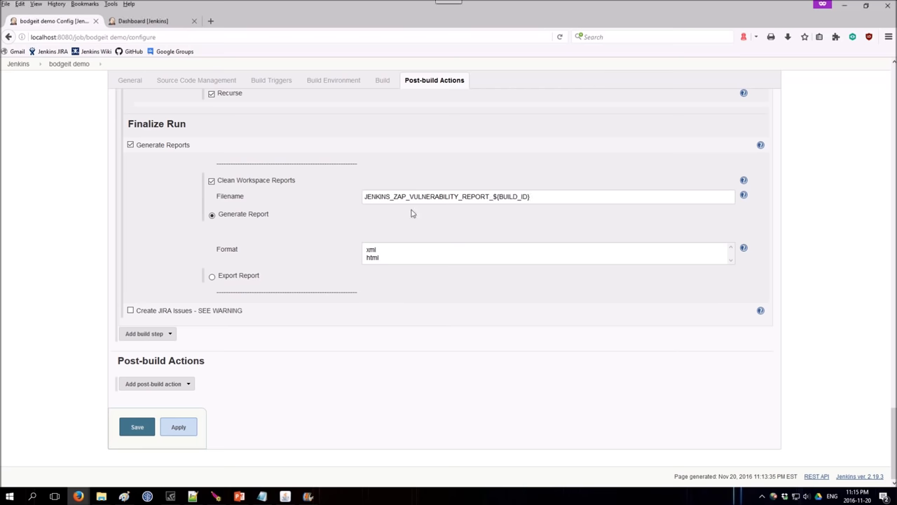
left_click(213, 276)
scroll(332, 269, "down", 3)
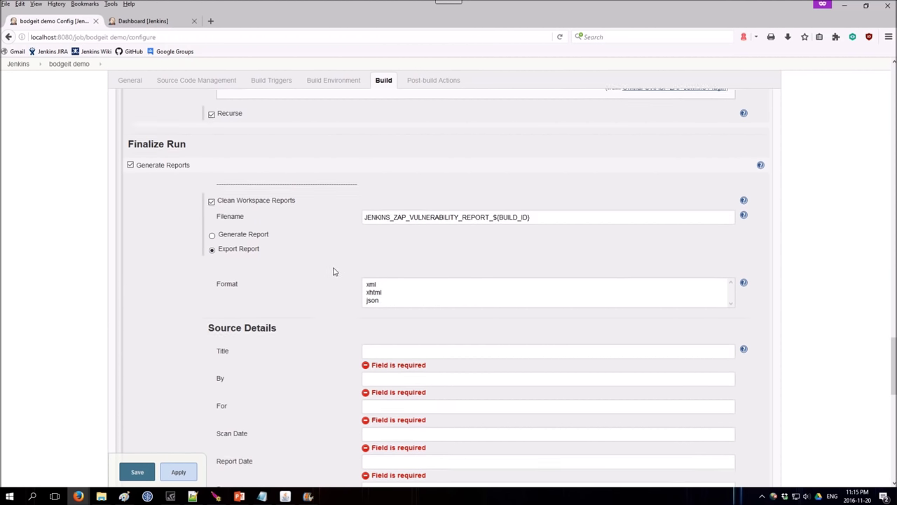
left_click(379, 213)
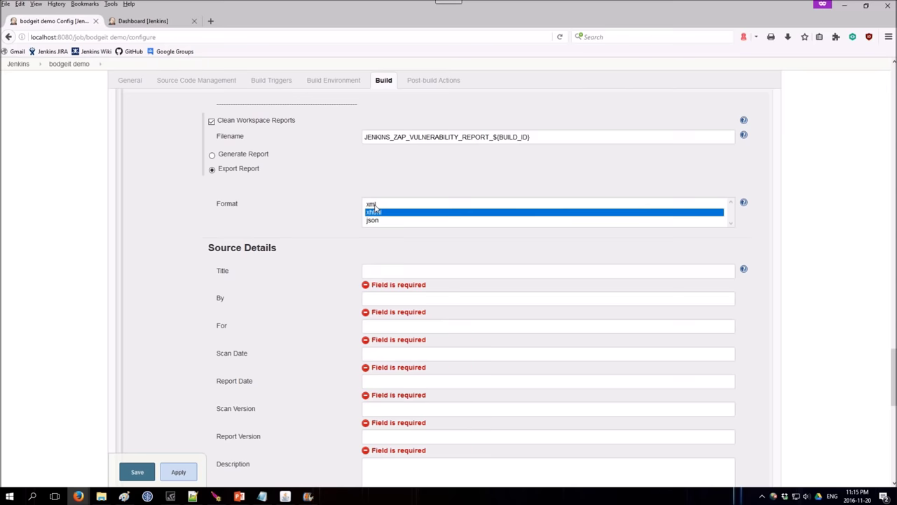
left_click_drag(375, 205, 375, 222)
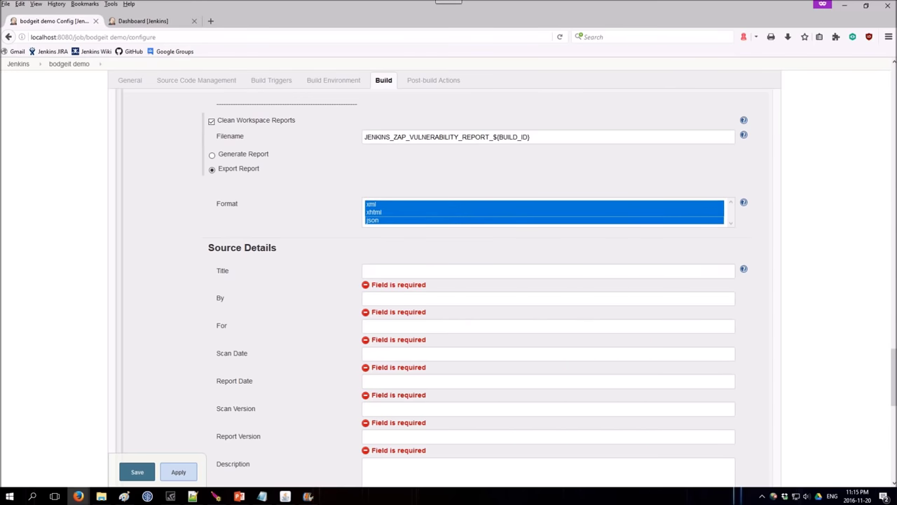
Fill in report Title, author in By, For 'ZAP Jenkings Plugin Demo', and the date fields.
left_click(380, 271)
type("JENKINS_ZAP_VULNERABILITY_REPORT_${BUILD_ID}")
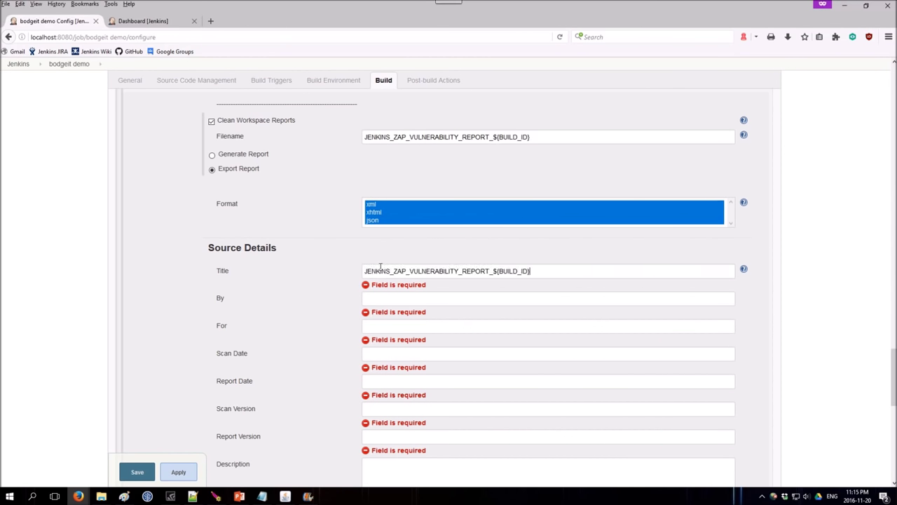
scroll(335, 258, "down", 3)
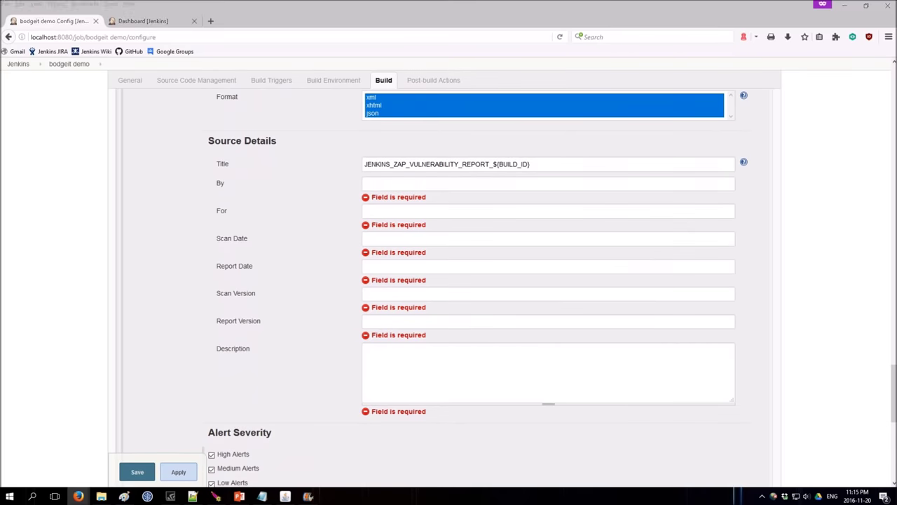
left_click(402, 188)
type("Goran")
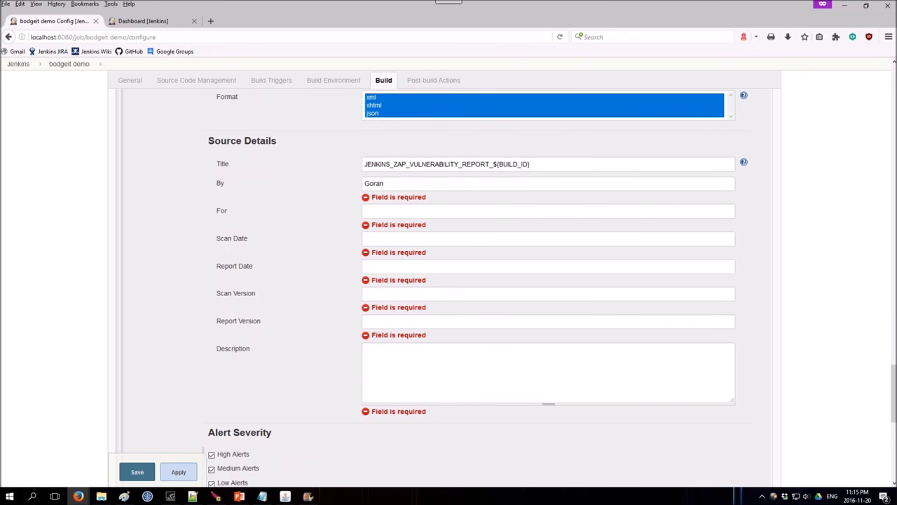
left_click(448, 203)
type("ZAP Jenkings Plugin Demo")
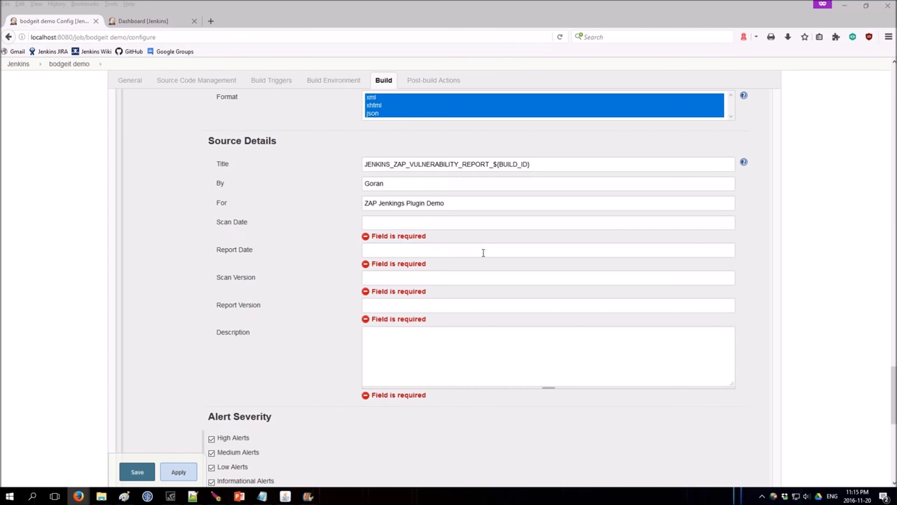
left_click(438, 222)
type("ZAP Jenkings Plugin Demo")
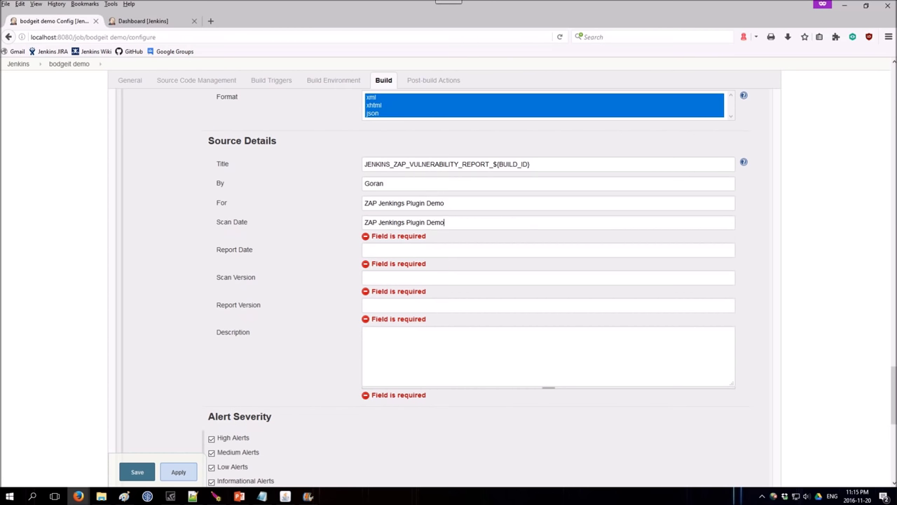
left_click(460, 242)
type("November 20th, 2016")
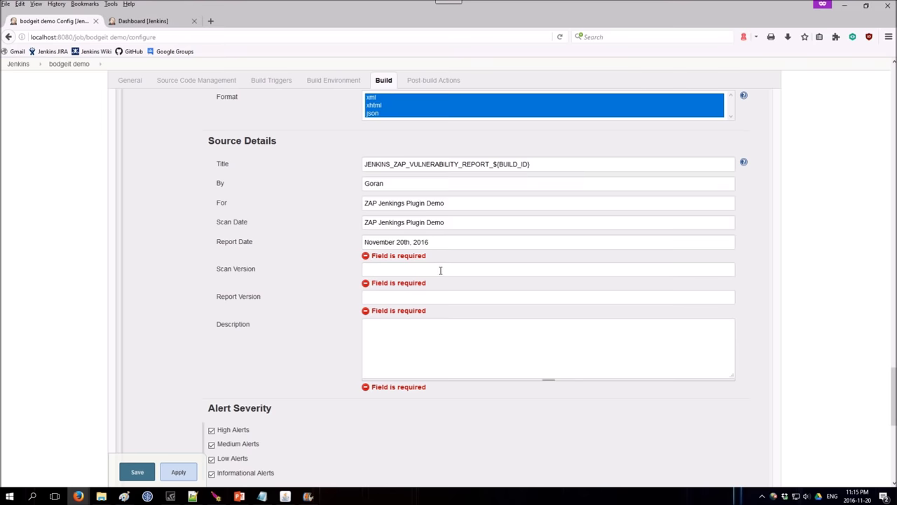
left_click(499, 260)
type("November 20th, 2016")
scroll(499, 259, "down", 2)
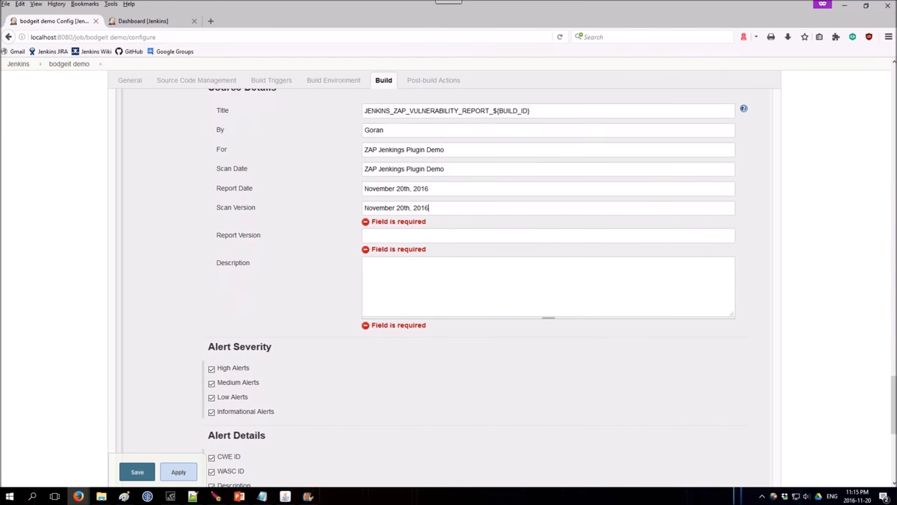
Fix Scan Version/Date, set Report Version W-2016-09-05 and description 'ZAP Jenkins Plugin demo report'.
left_click(392, 224)
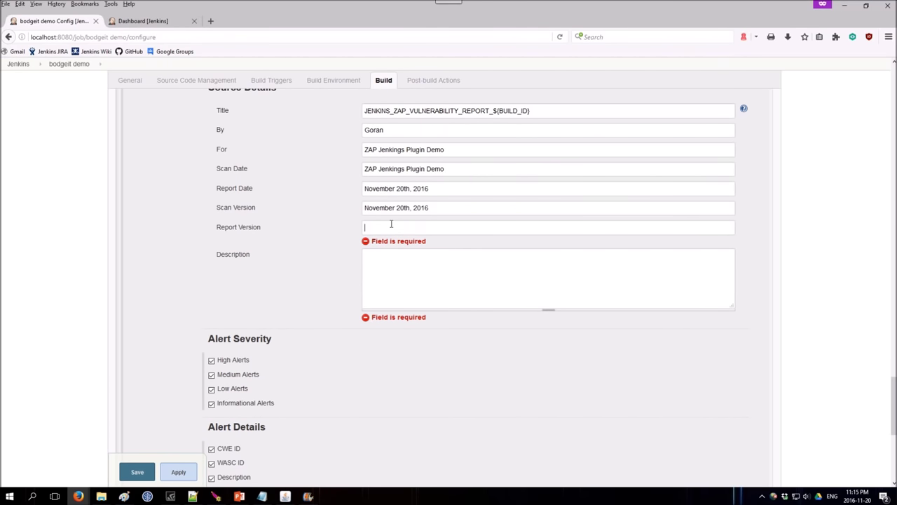
triple_click(387, 208)
type("W-2016-09-05")
triple_click(397, 188)
left_click(402, 168)
triple_click(402, 169)
type("November 20th, 2016")
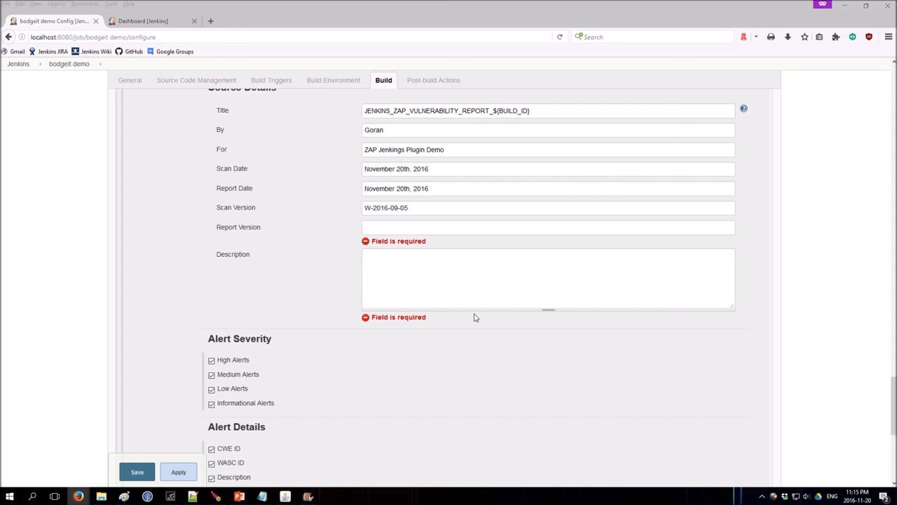
left_click(380, 228)
type("W-2016-09-05")
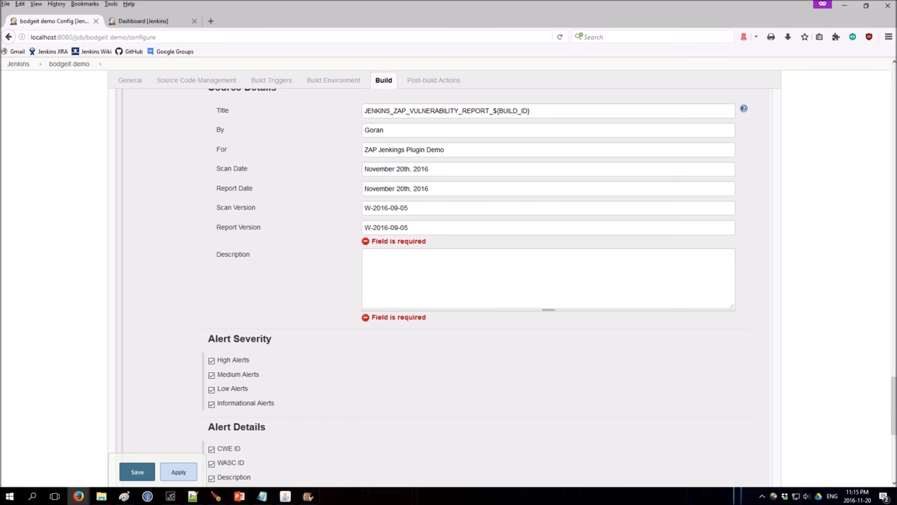
left_click(435, 287)
type("ZAP Jenkins Plugin demo report")
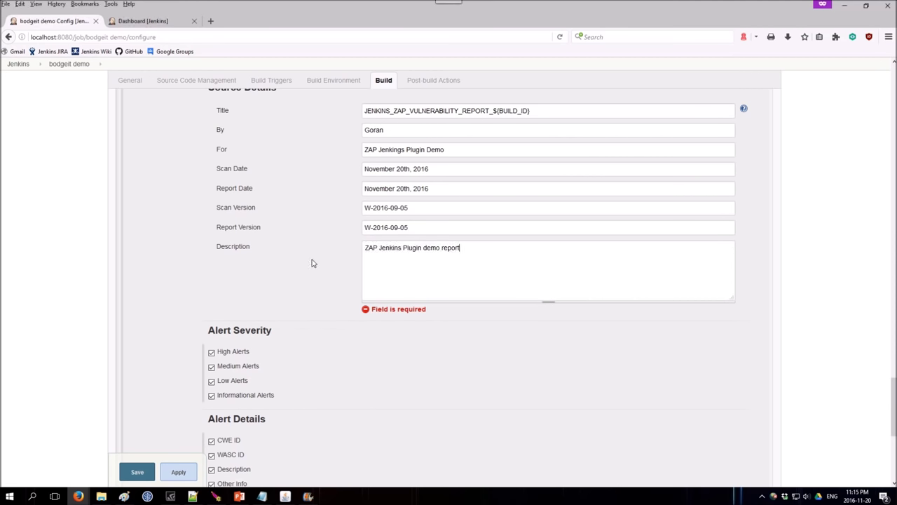
scroll(309, 256, "down", 3)
scroll(304, 253, "down", 3)
scroll(237, 324, "down", 3)
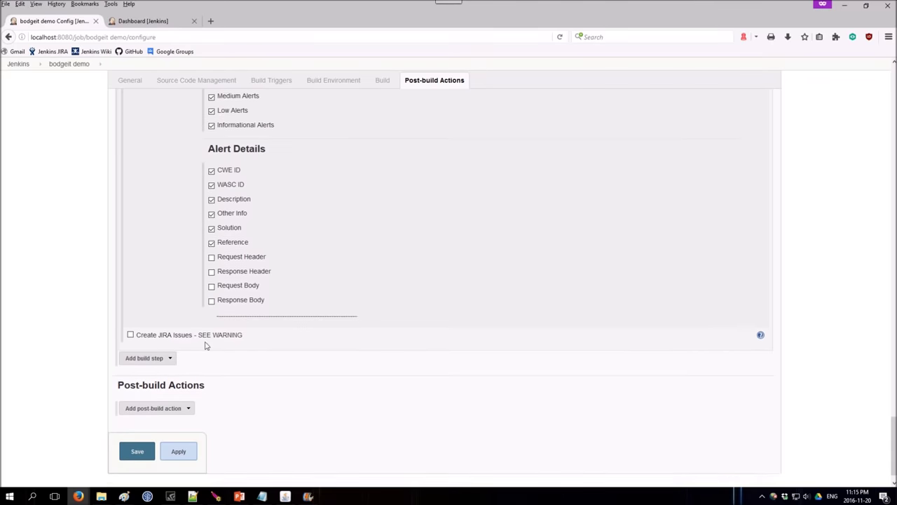
Apply the configuration and add an Archive the artifacts action for logs/*, reports/*.
left_click(178, 429)
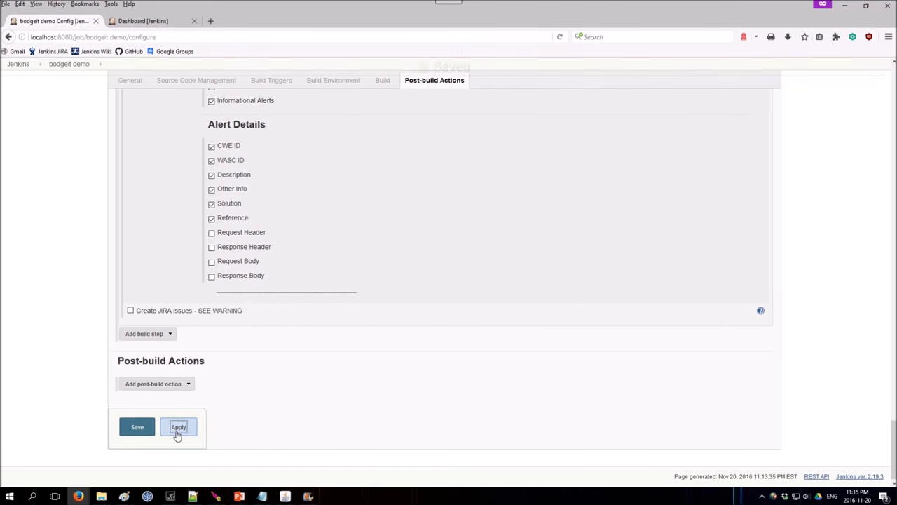
left_click(160, 384)
left_click(167, 247)
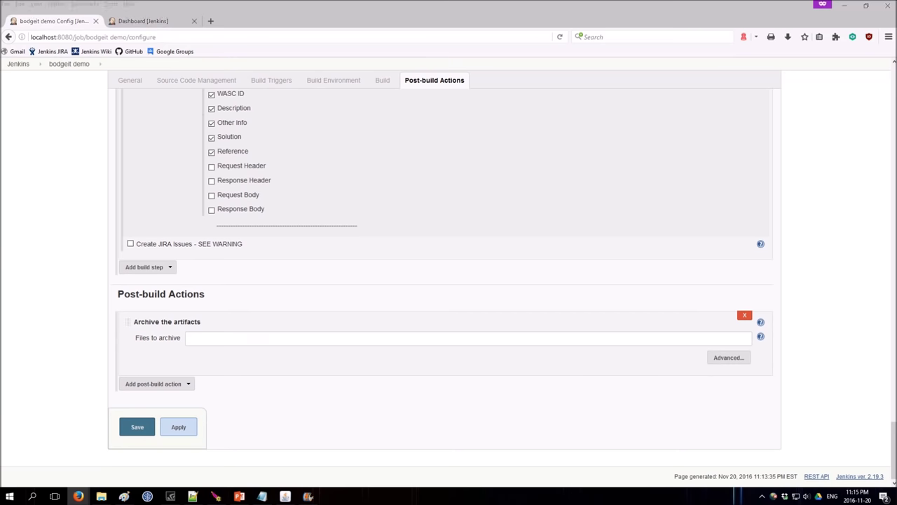
left_click(234, 337)
type("logs/*, reports/*")
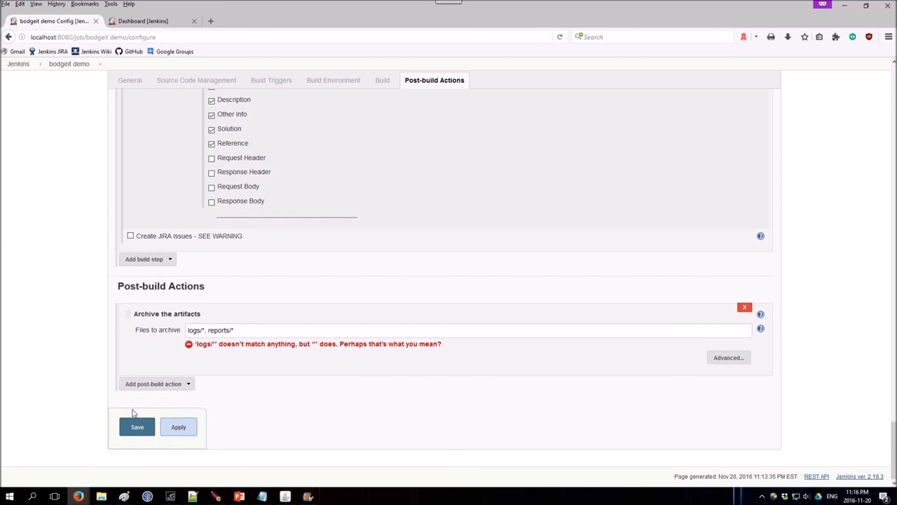
left_click(153, 385)
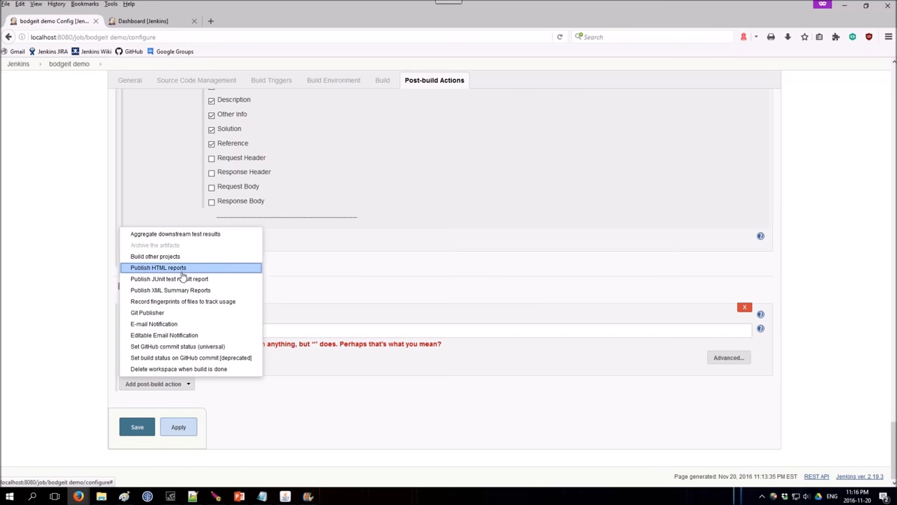
Publish reports/ as HTML with the ZAP xhtml index page, titled 'Last Vulnerability Report', and apply.
left_click(179, 268)
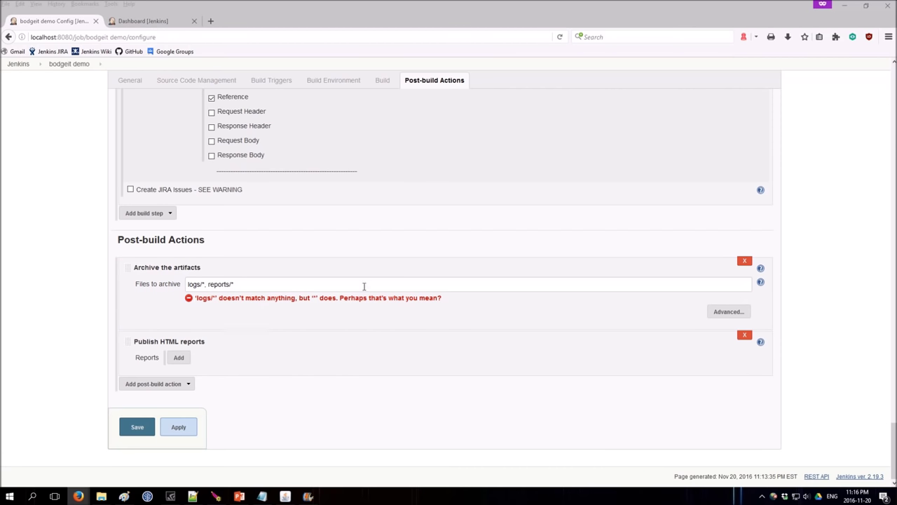
left_click(179, 358)
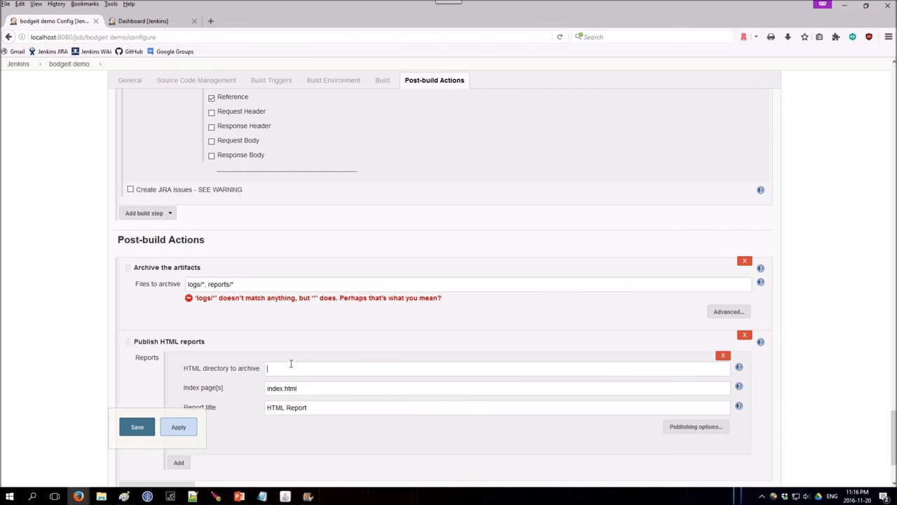
type("reports/")
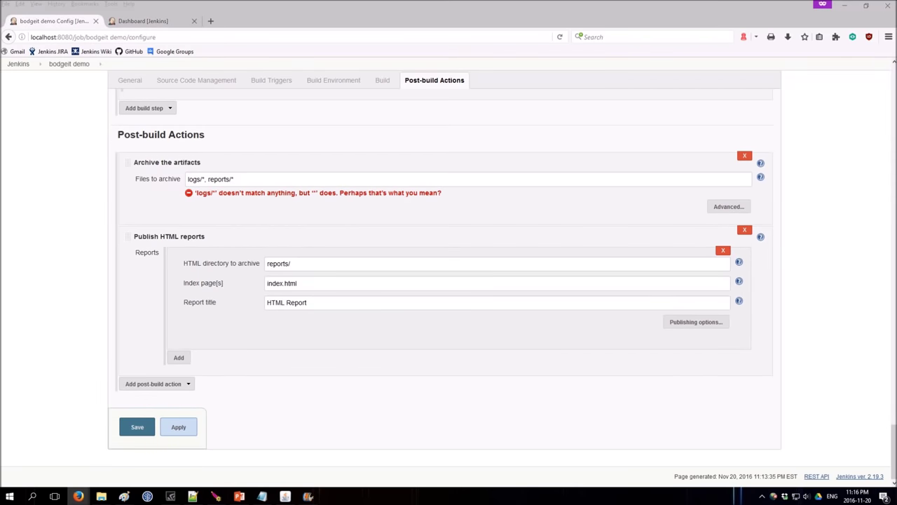
left_click(338, 282)
key("ctrl+a")
type("JENKINS_ZAP_VULNERABILITY_REPORT_${BUILD_ID}.xhtml")
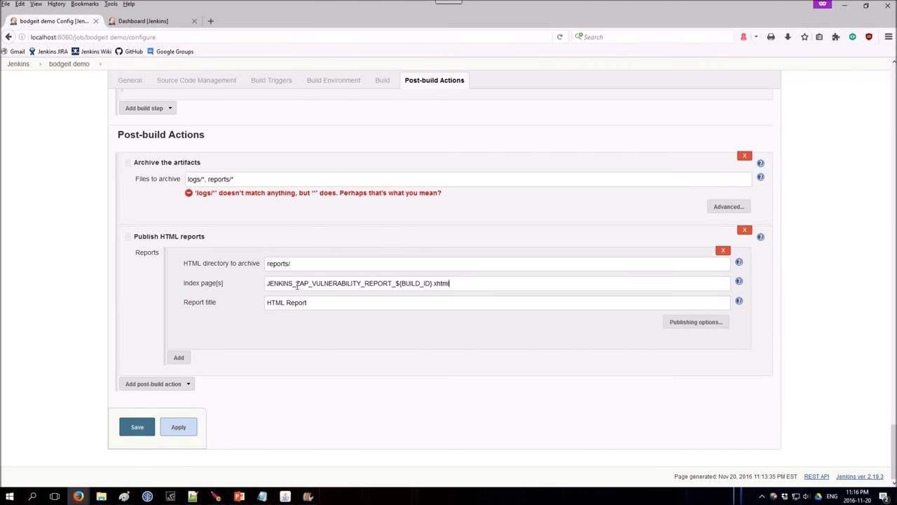
scroll(364, 277, "up", 15)
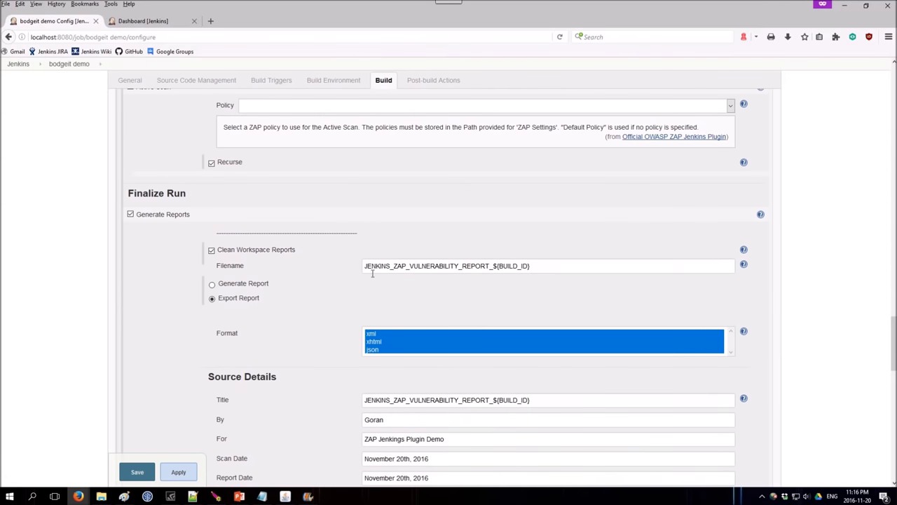
scroll(393, 279, "down", 15)
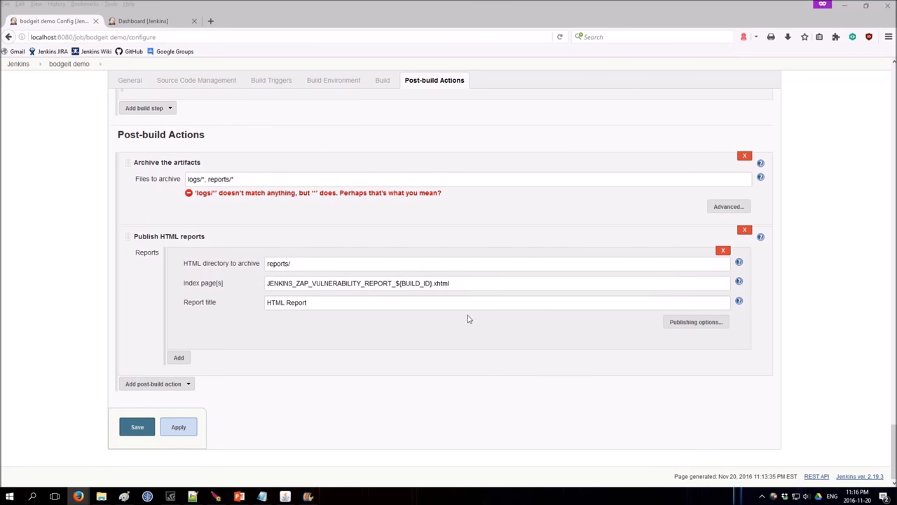
triple_click(393, 306)
type("Last Vulnerability Report")
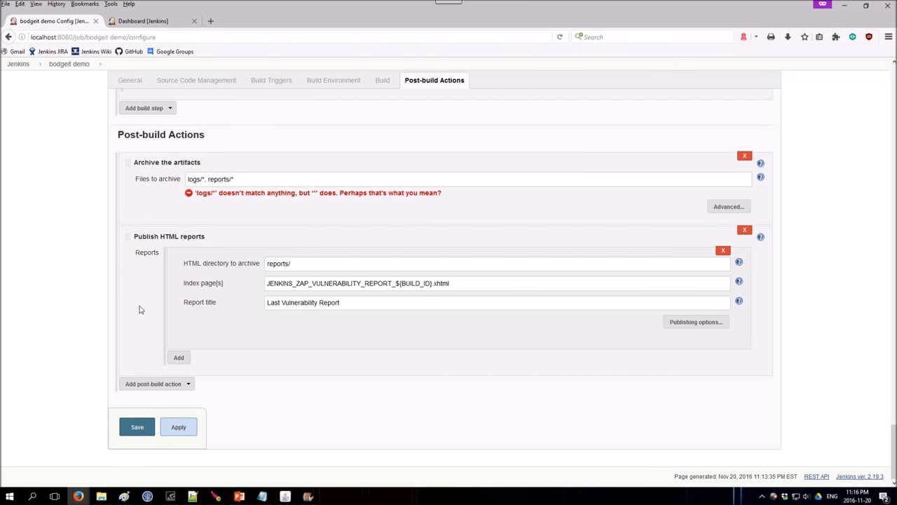
left_click(171, 430)
Save the job and start build #2 of bodgeit demo with Build Now.
left_click(137, 429)
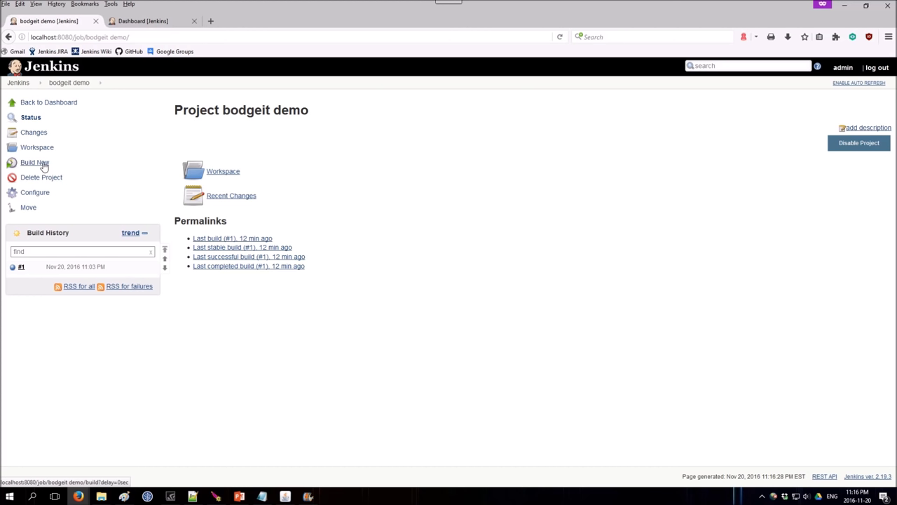
left_click(43, 164)
Follow build #2's Console Output through the ZAP scan log, then return to the project page.
left_click(78, 264)
left_click(62, 150)
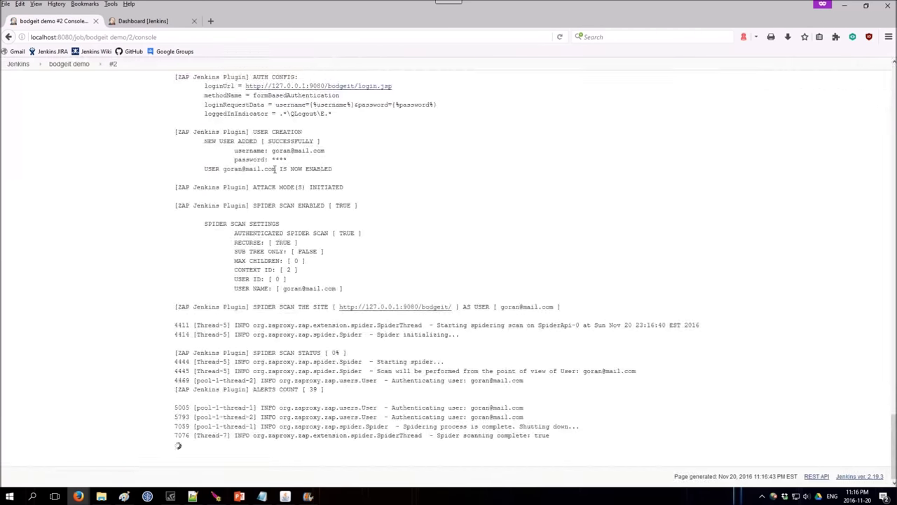
scroll(319, 165, "up", 20)
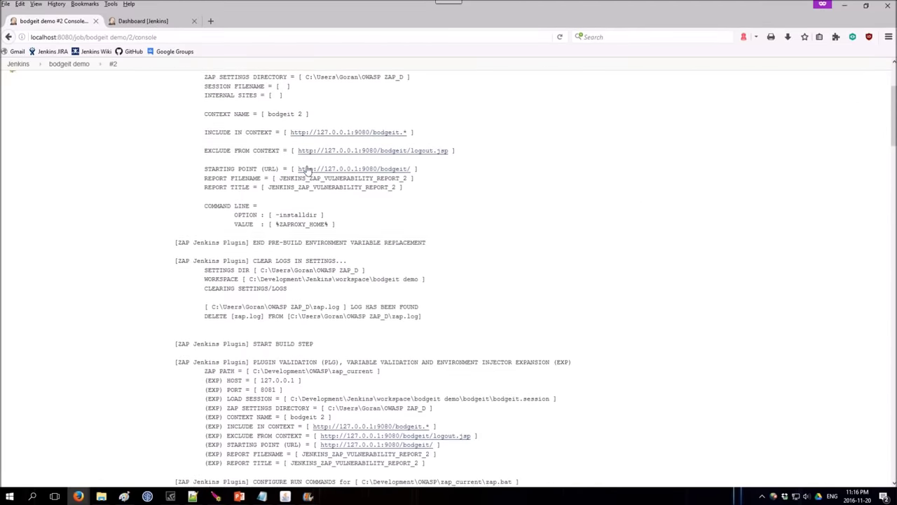
scroll(306, 155, "up", 1)
scroll(489, 168, "down", 3)
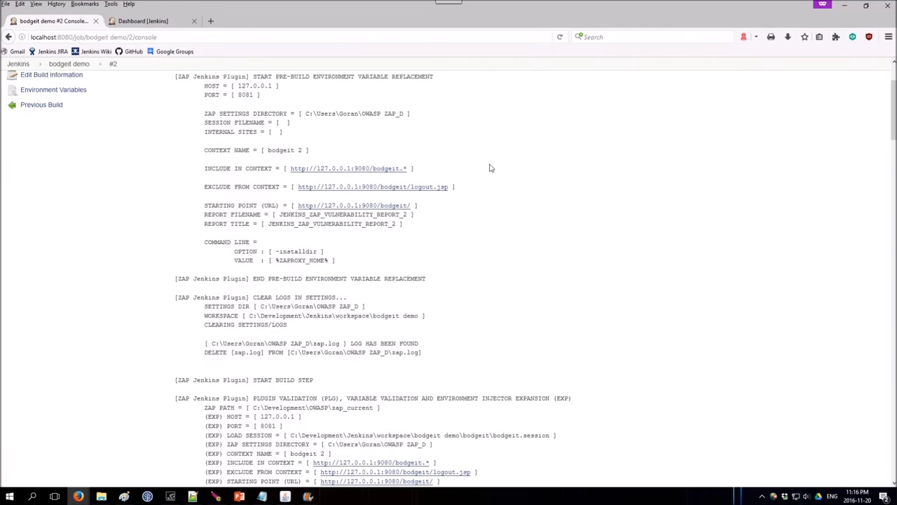
scroll(491, 168, "down", 7)
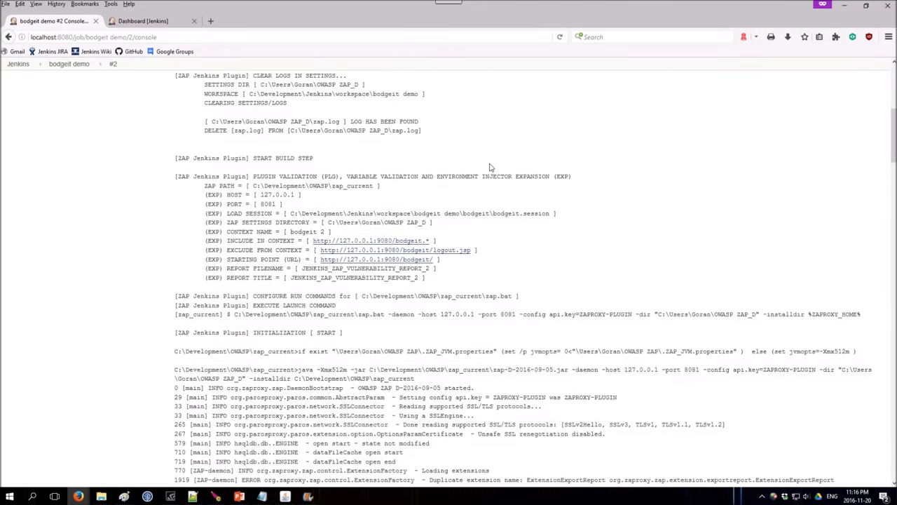
scroll(489, 163, "down", 20)
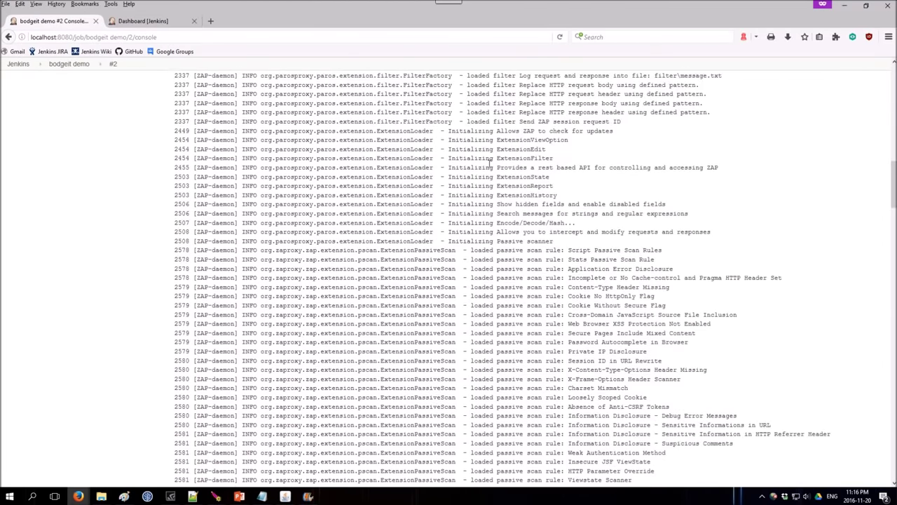
scroll(490, 164, "down", 20)
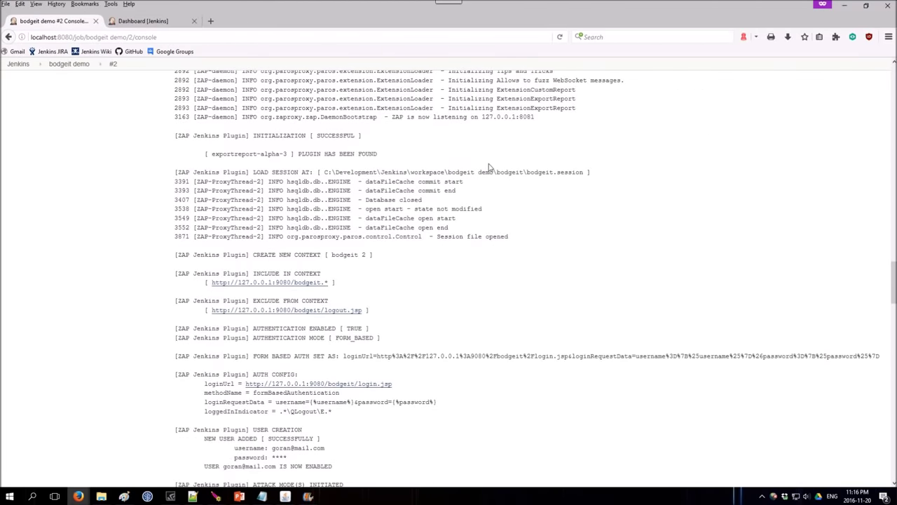
scroll(489, 167, "down", 7)
scroll(488, 166, "down", 9)
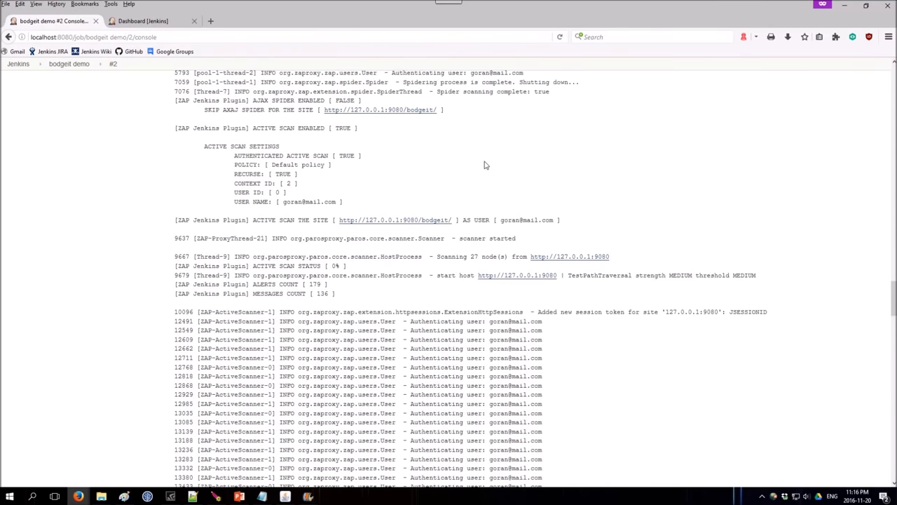
scroll(483, 165, "down", 20)
scroll(485, 162, "down", 20)
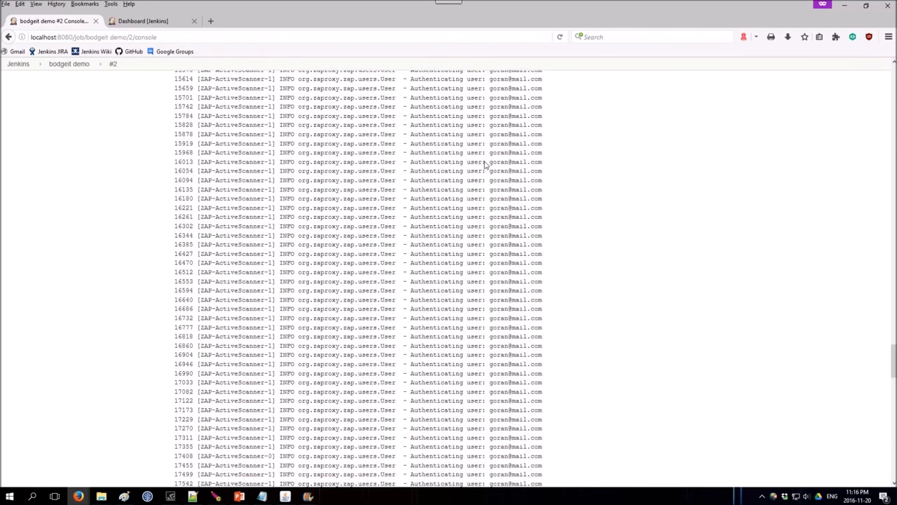
scroll(484, 163, "down", 20)
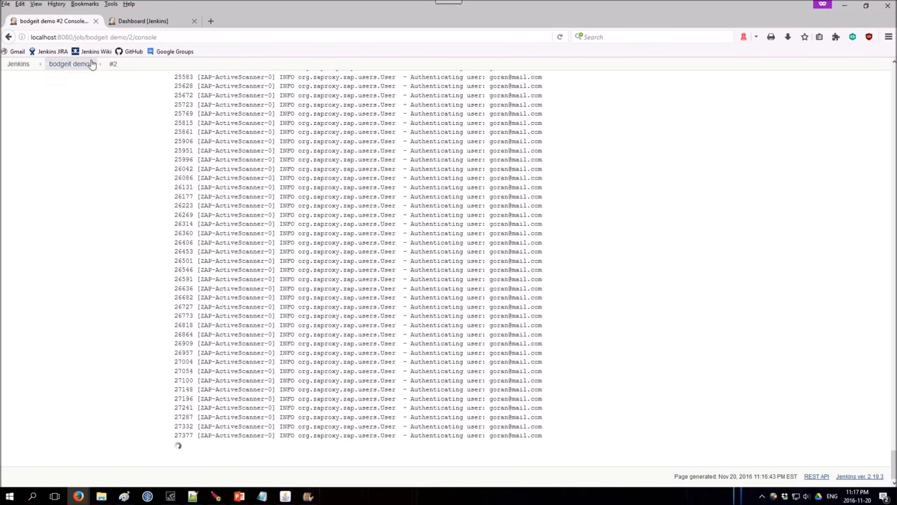
left_click(75, 63)
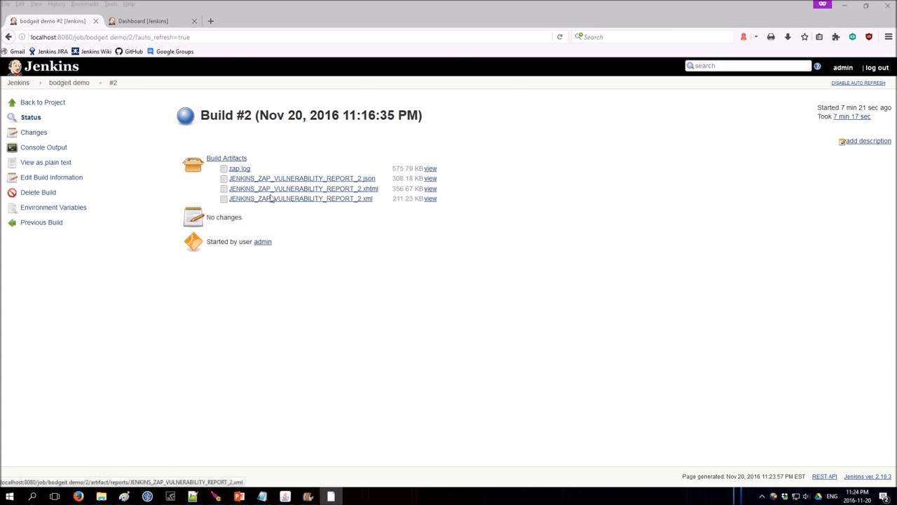
View the archived 575.79 KB zap.log of build #2, then return to the Build #2 page.
left_click(240, 169)
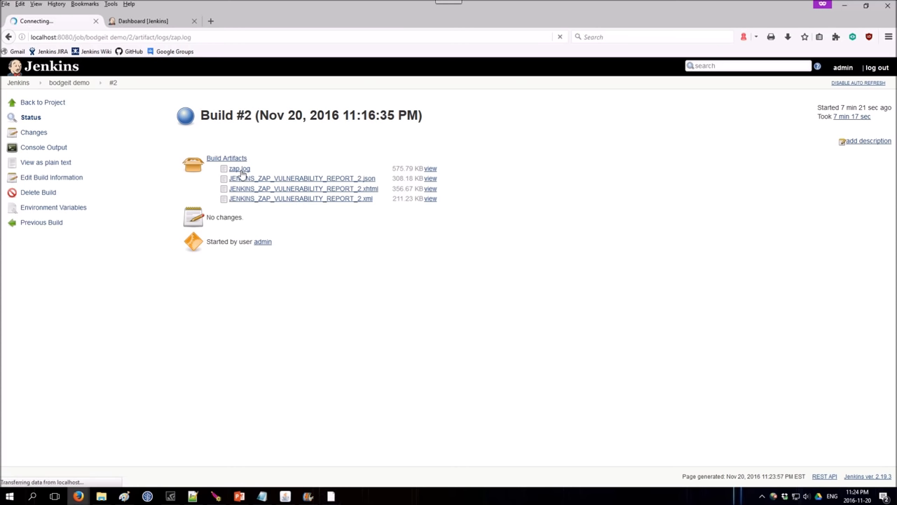
middle_click(451, 104)
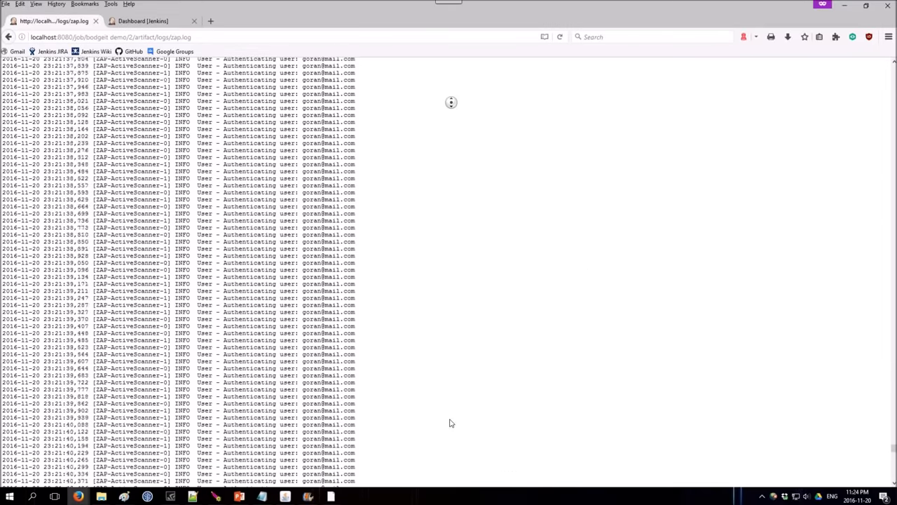
left_click(451, 422)
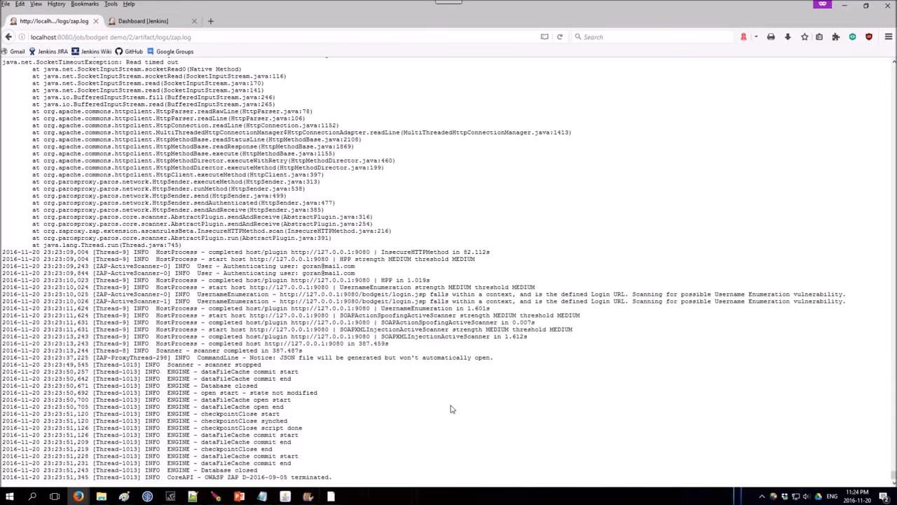
scroll(448, 410, "up", 8)
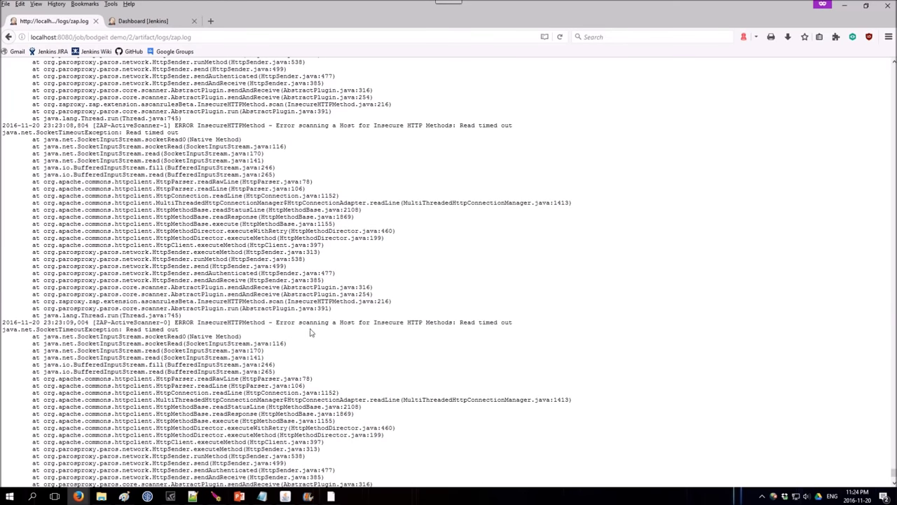
key("alt+Left")
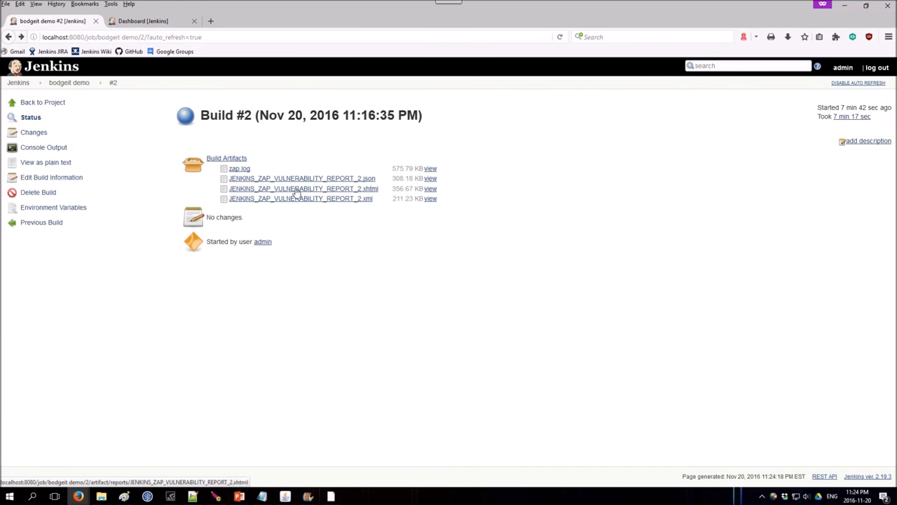
left_click(296, 190)
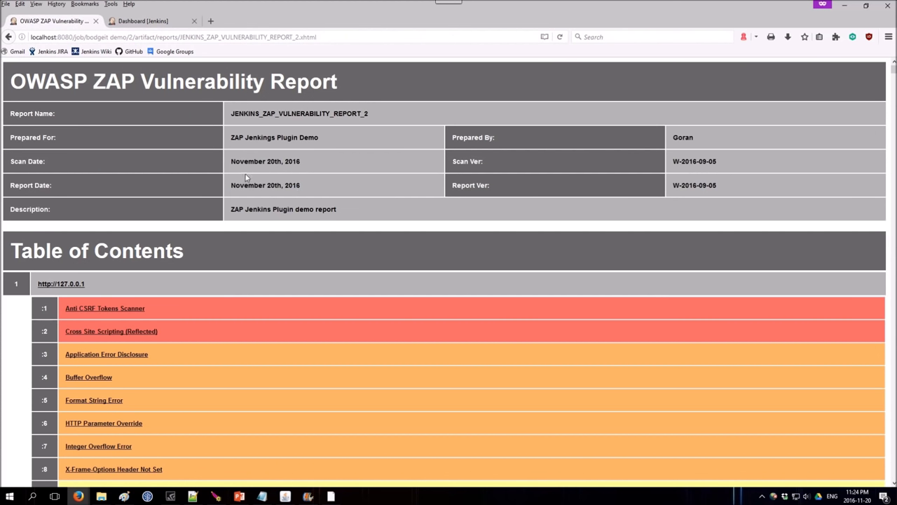
scroll(349, 179, "down", 5)
scroll(345, 180, "down", 3)
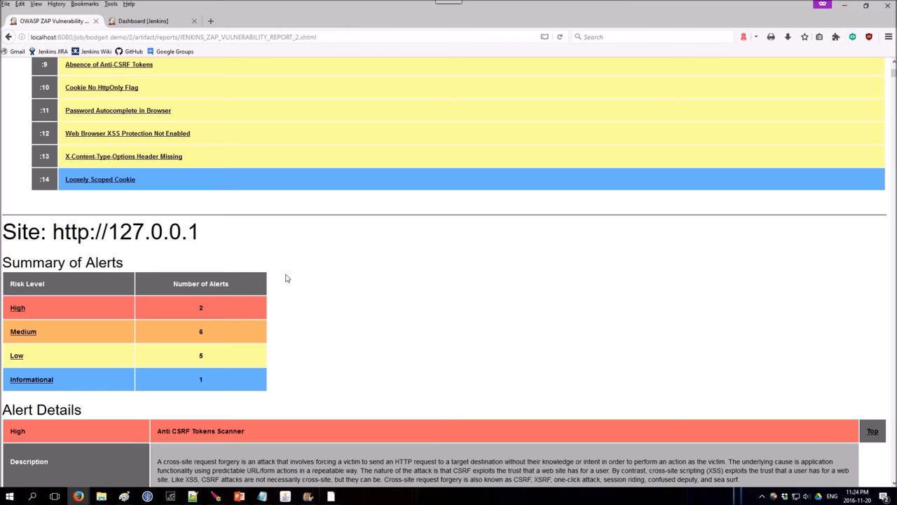
scroll(285, 280, "up", 5)
key("alt+Left")
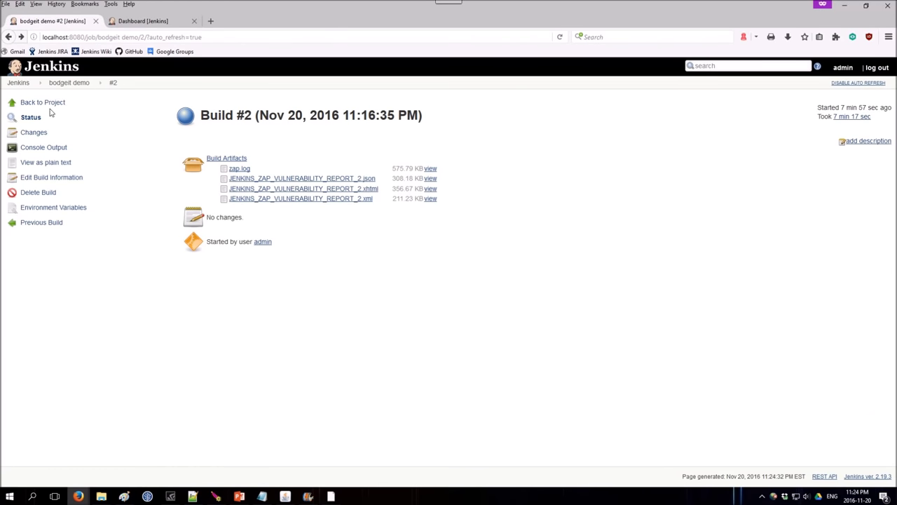
Return to the bodgeit demo project and open its Last Vulnerability Report.
left_click(46, 102)
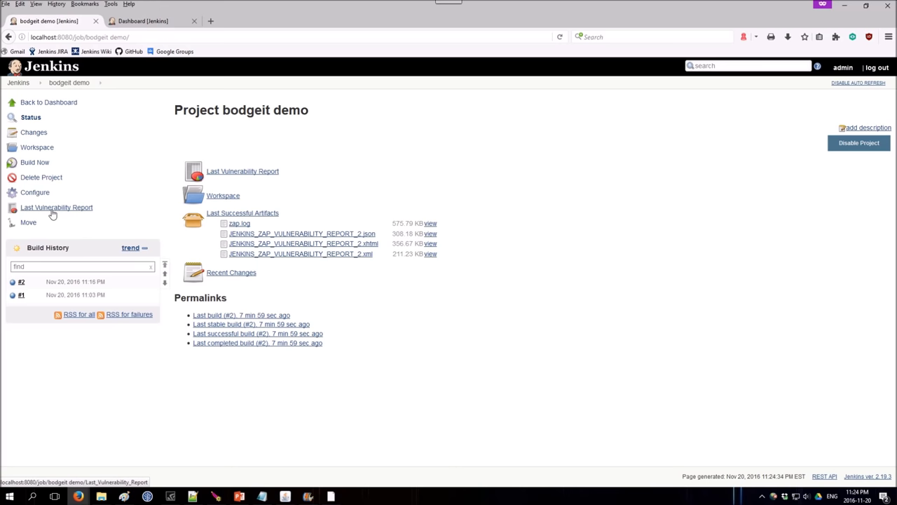
left_click(52, 210)
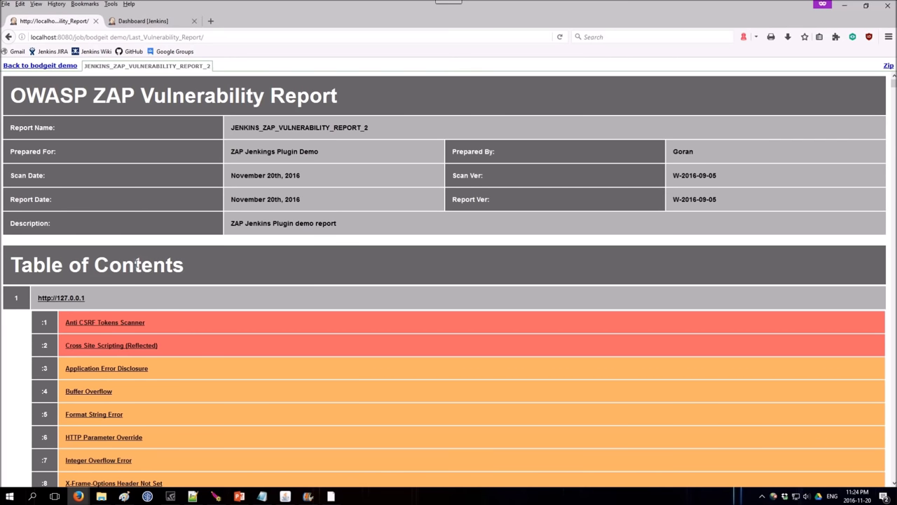